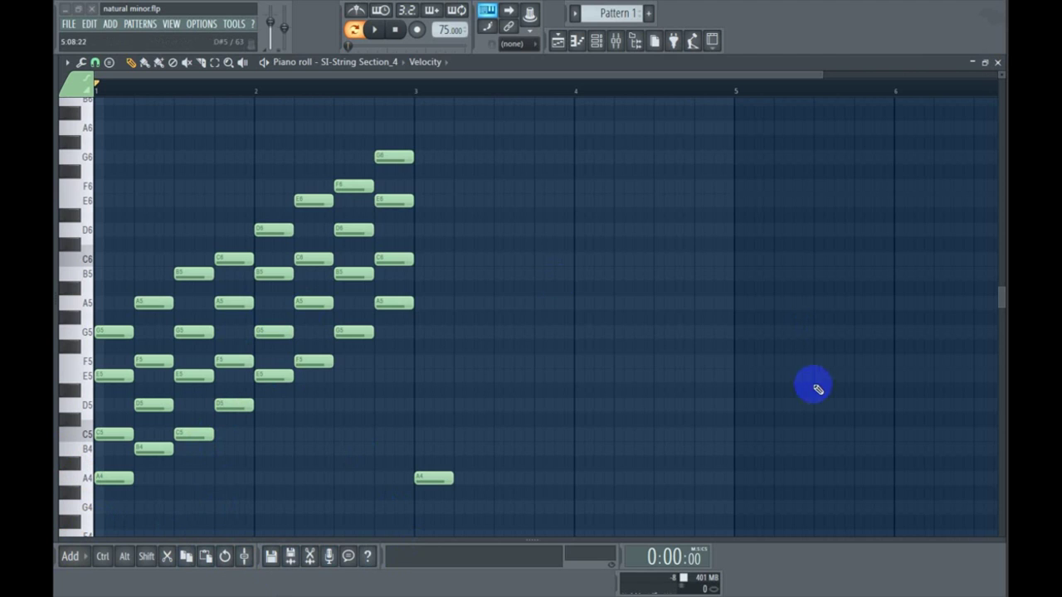
- Continue the A4 at bar 3 upward with consecutive one-beat notes B4, C5, D5, E5, F5, G5 and A5
click(433, 484)
drag(445, 452, 466, 450)
click(498, 434)
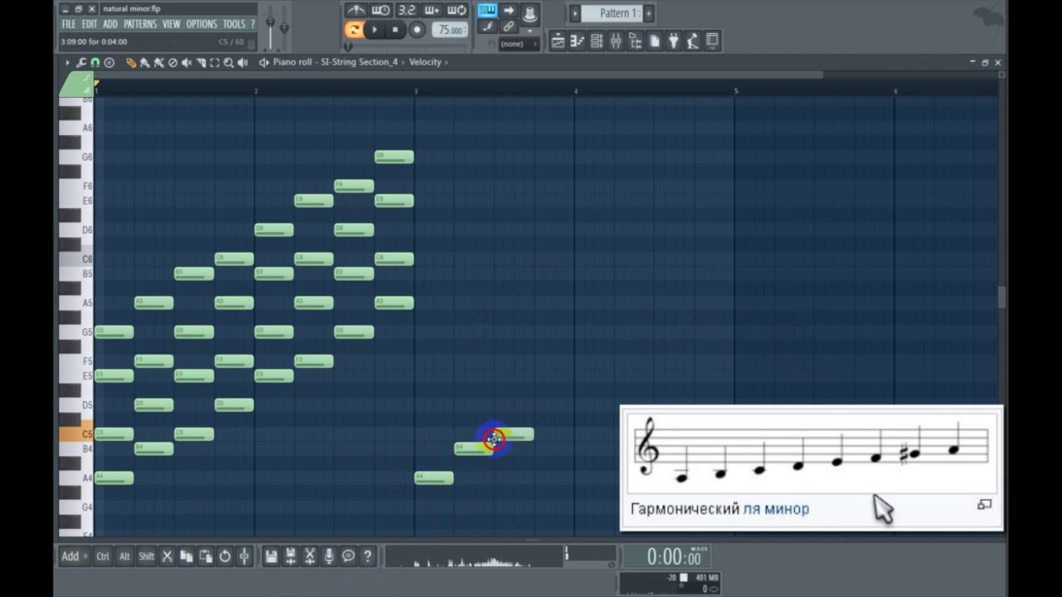
click(539, 405)
click(585, 376)
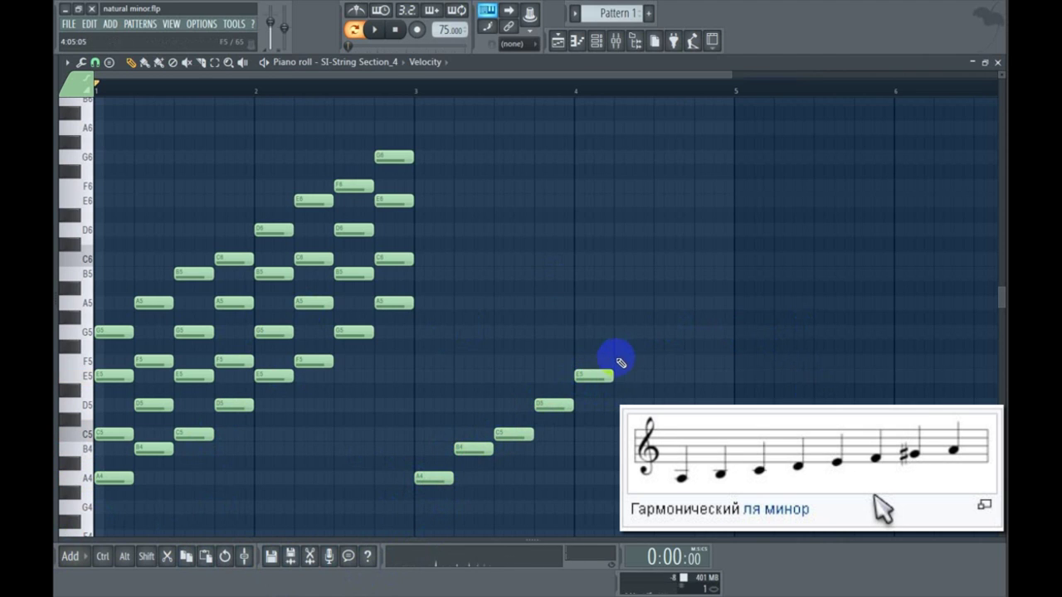
click(630, 361)
click(659, 331)
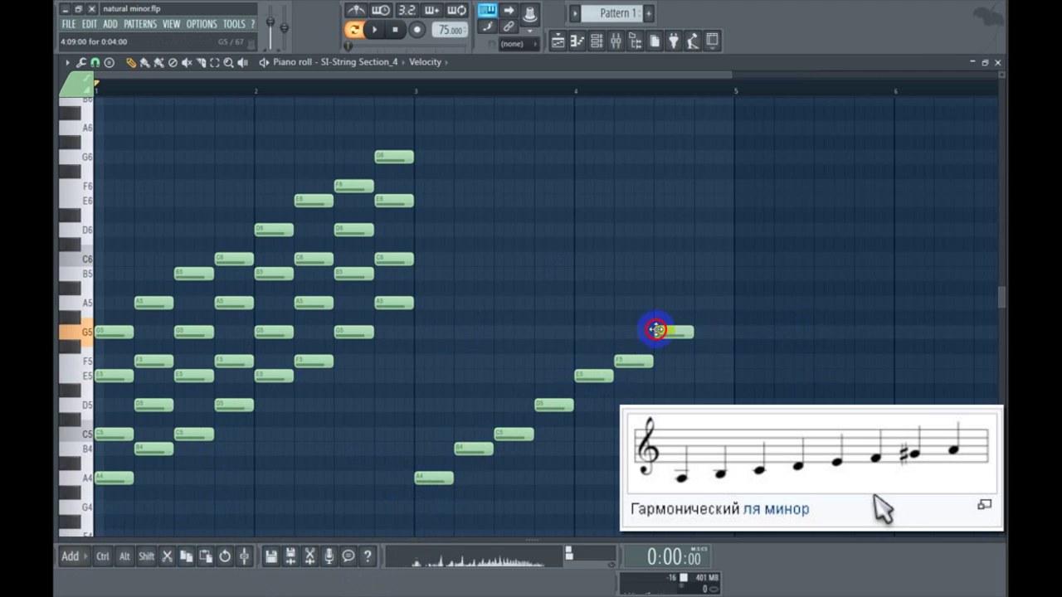
click(698, 303)
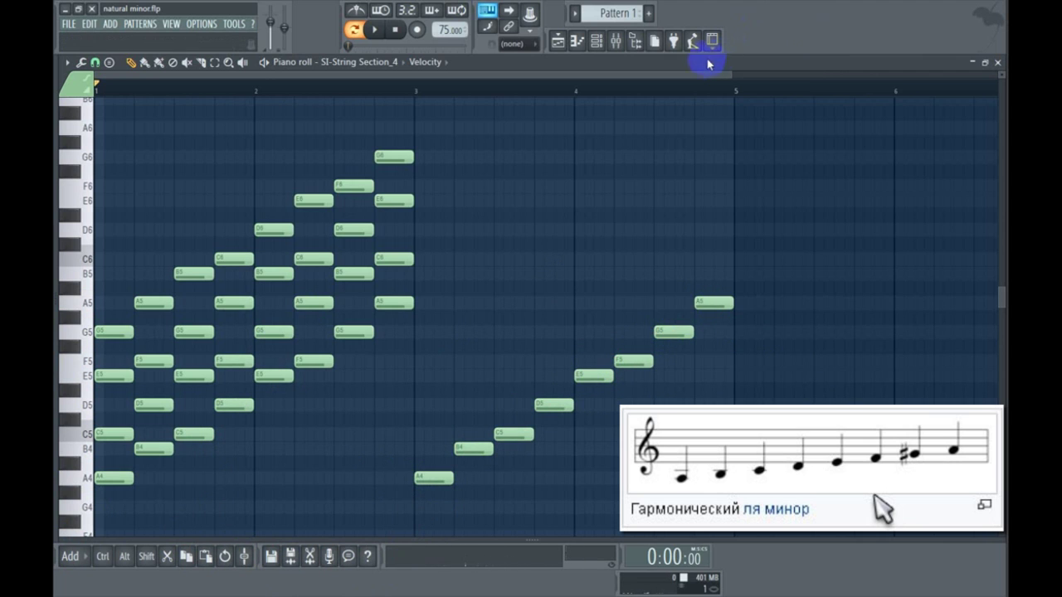
- Raise the G5 note of the scale in bar 4 by a semitone to G#5, making the scale harmonic minor
drag(690, 76, 695, 77)
click(441, 480)
click(418, 479)
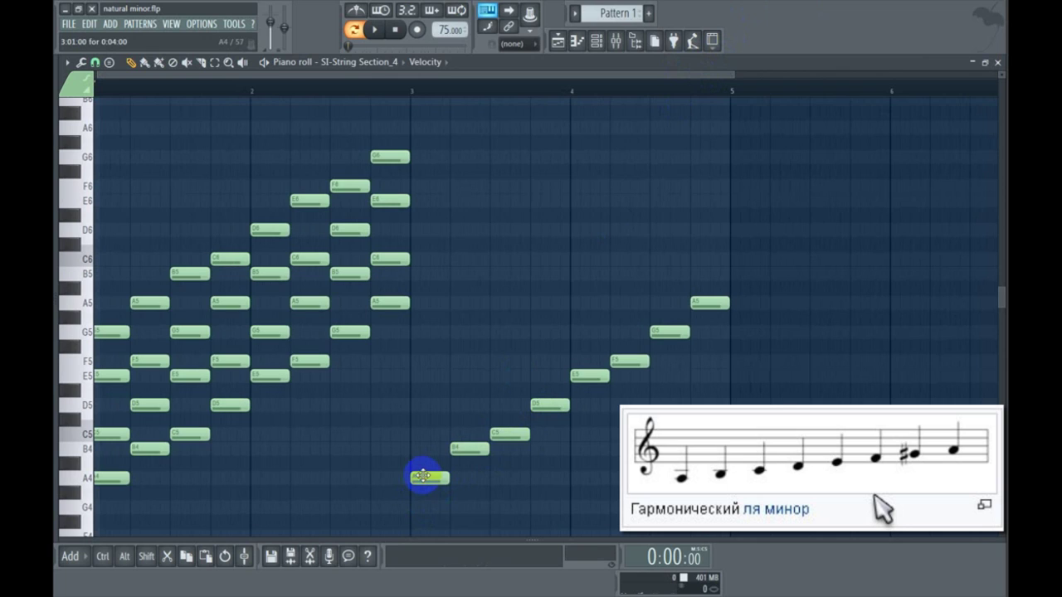
click(682, 330)
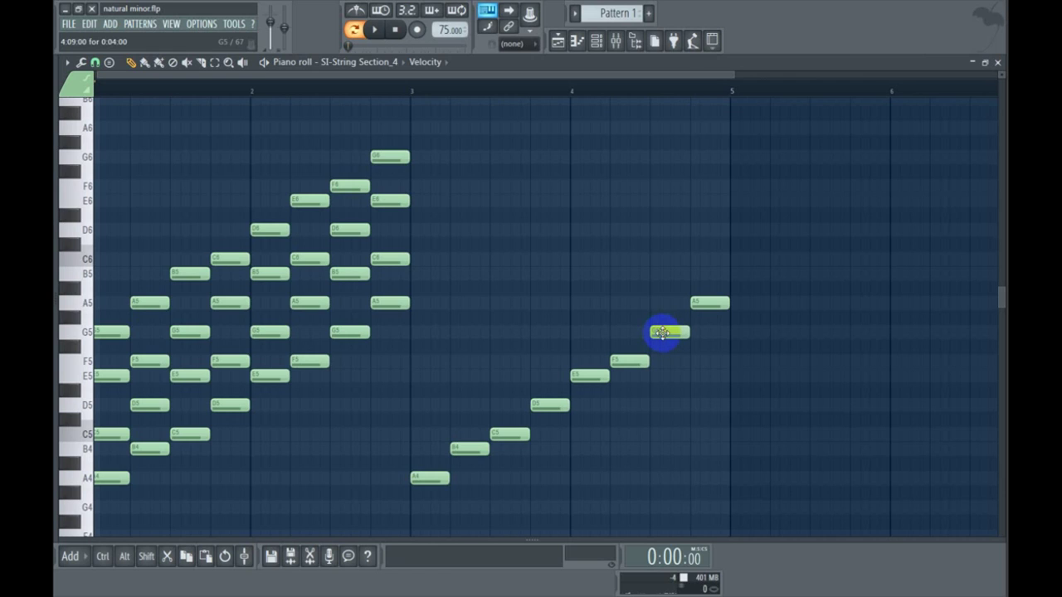
click(663, 333)
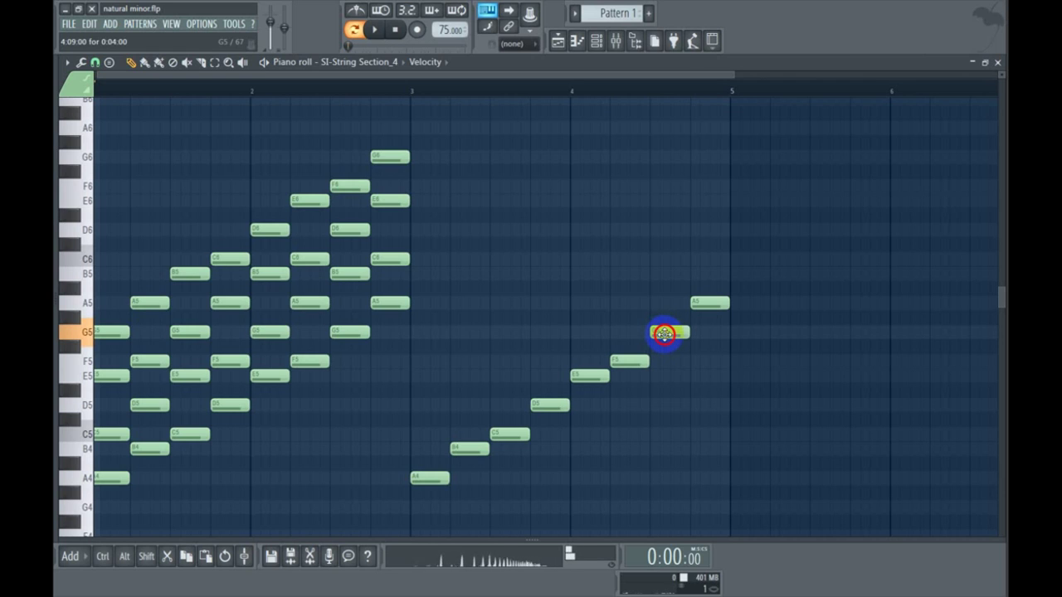
drag(664, 333, 666, 318)
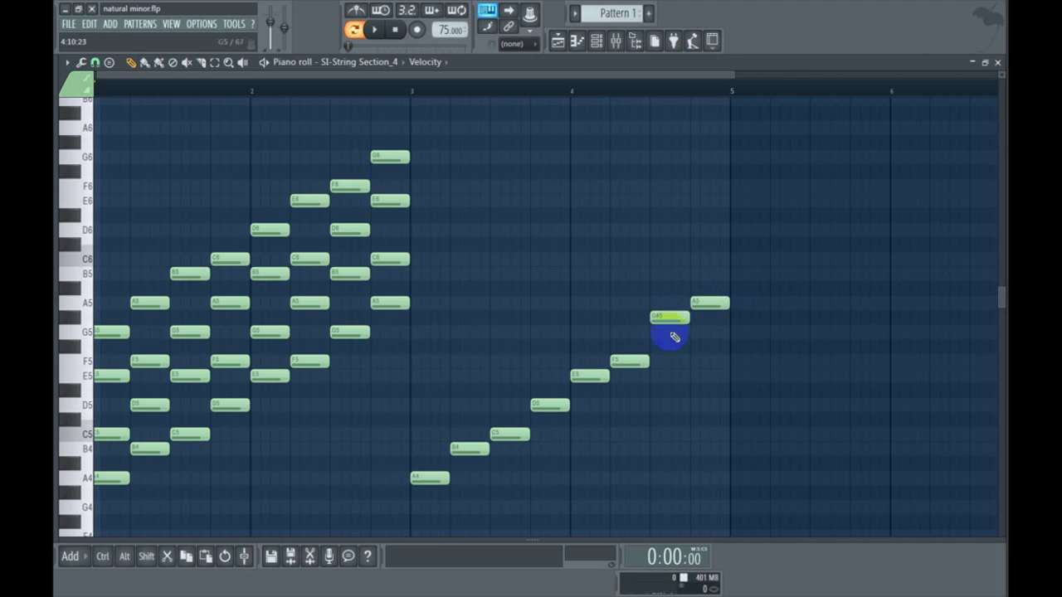
- Audition the notes of the harmonic minor scale across bars 3 and 4
click(439, 478)
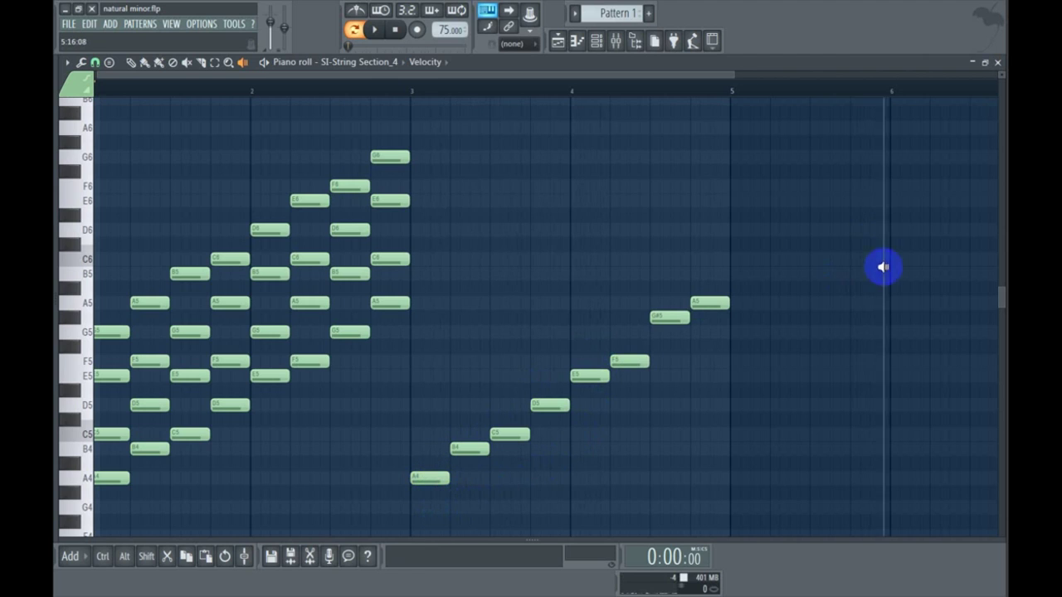
click(734, 307)
drag(735, 309, 591, 300)
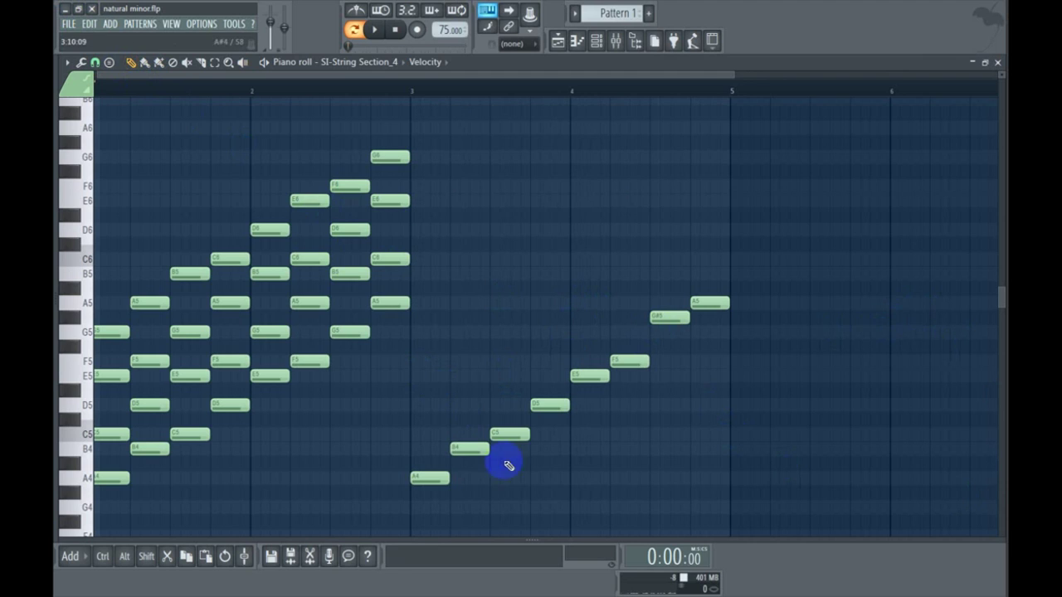
- Stack C5, E5 and G#5 above the A4 note on beat 1 of bar 3 to build a seventh chord
click(429, 479)
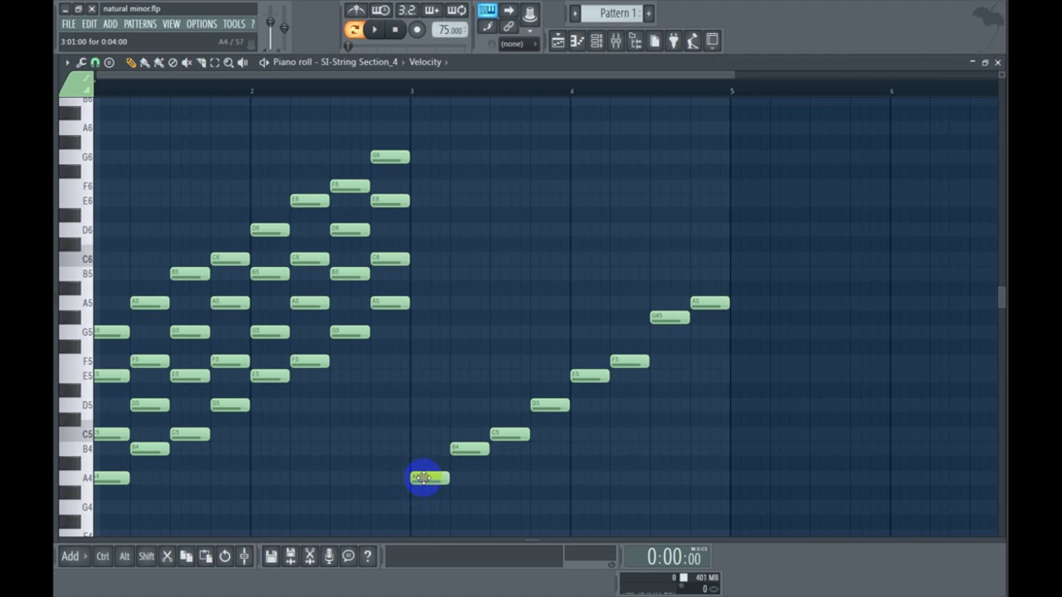
click(425, 479)
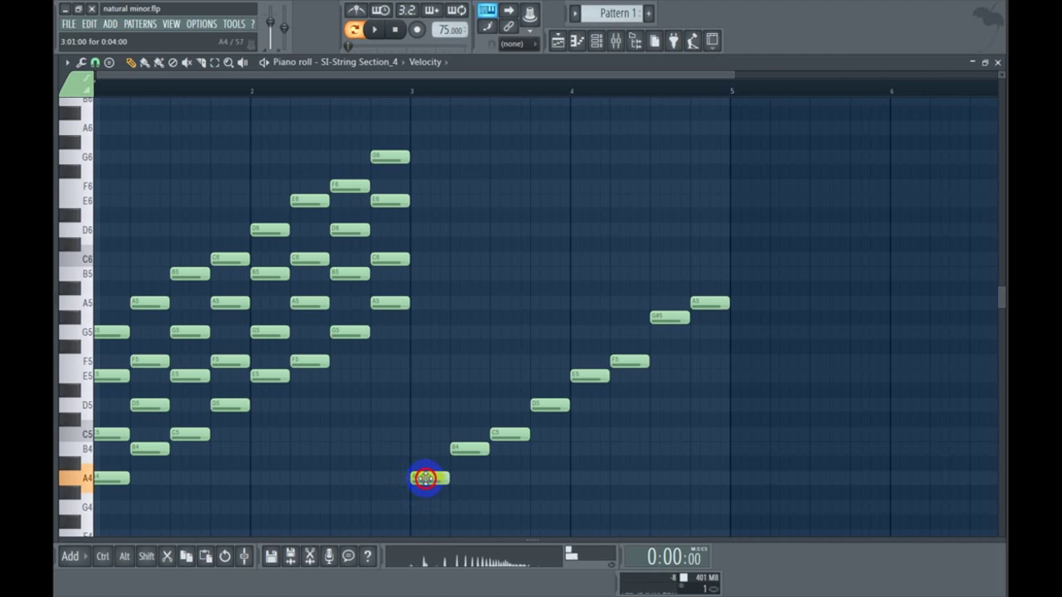
click(415, 432)
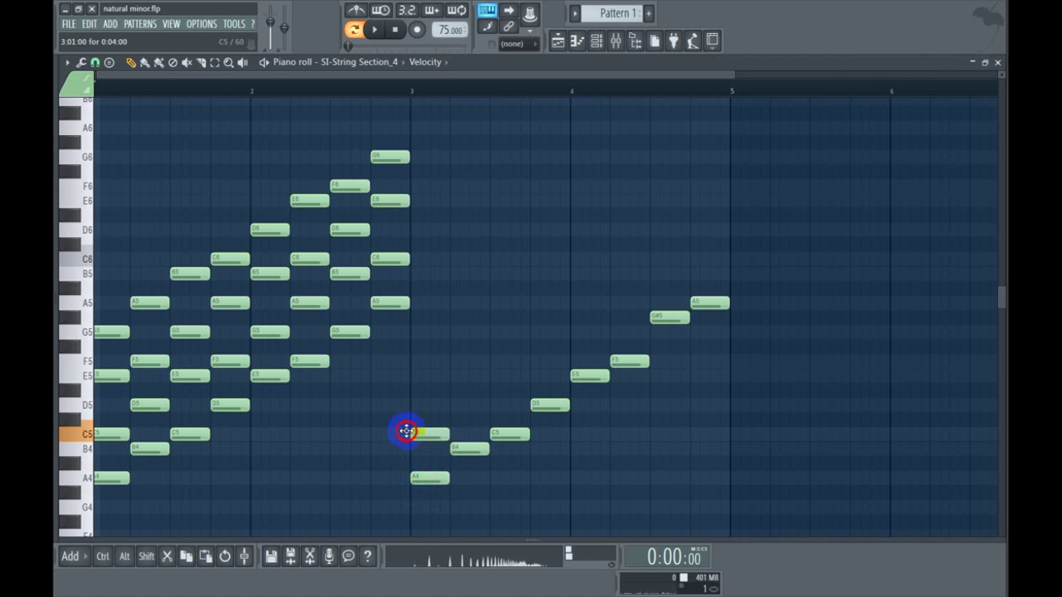
click(409, 376)
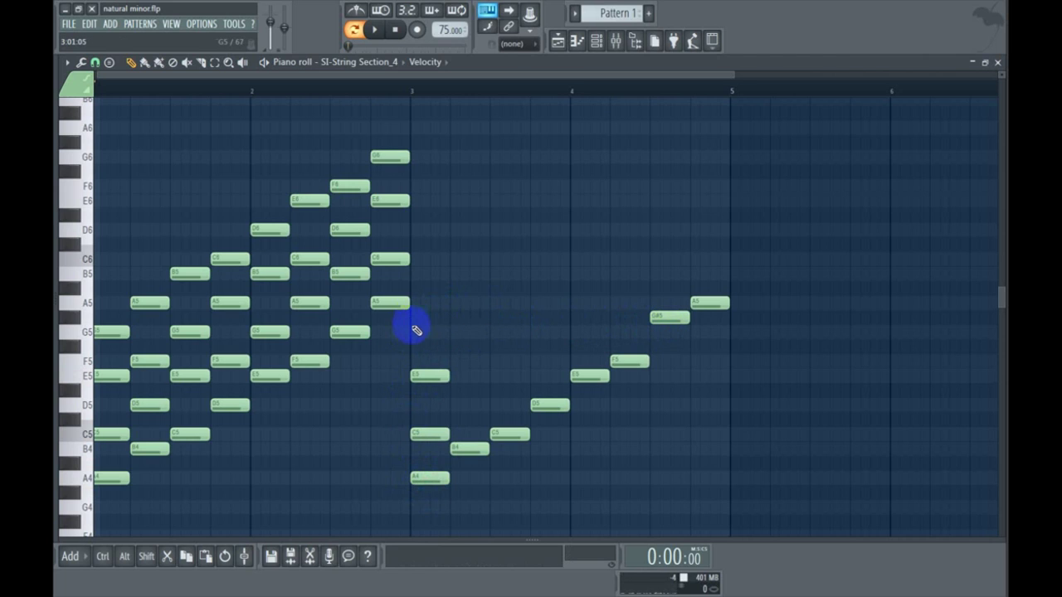
drag(416, 336, 415, 309)
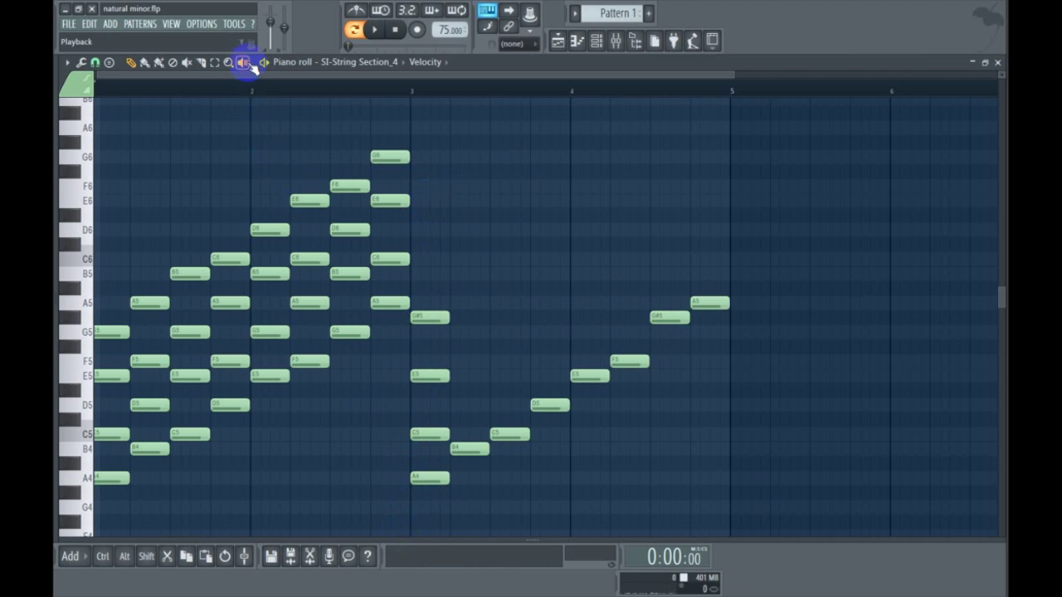
- Play back the A4 seventh chord on beat 1 of bar 3 to hear how it sounds
click(241, 63)
drag(406, 238, 433, 272)
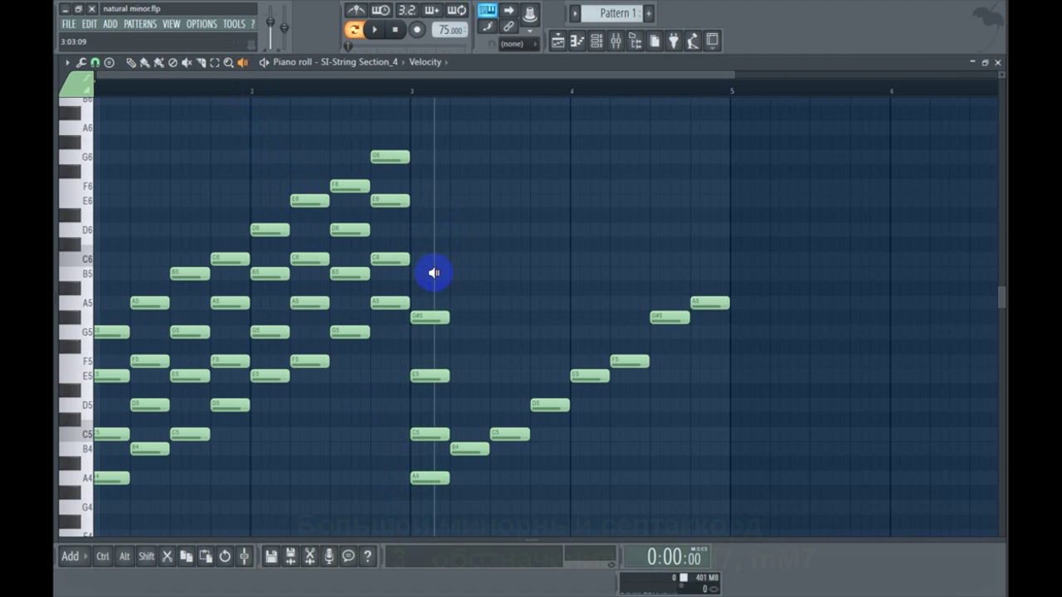
drag(434, 272, 429, 333)
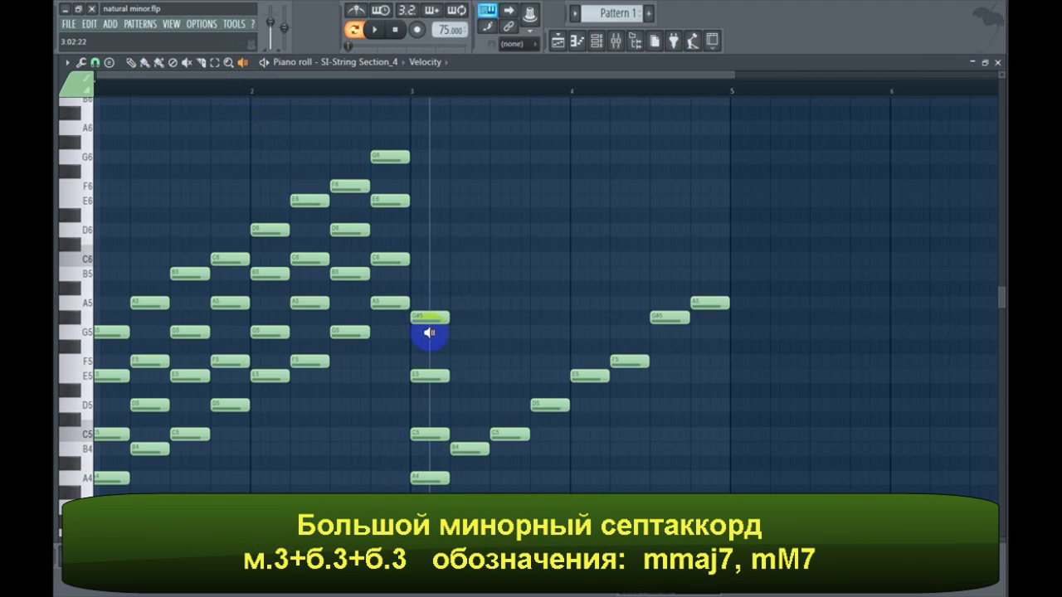
mouse_move(429, 333)
mouse_down()
mouse_move(414, 412)
mouse_move(403, 374)
mouse_move(455, 374)
mouse_move(426, 391)
mouse_move(428, 466)
mouse_move(439, 391)
mouse_move(429, 392)
mouse_move(469, 466)
mouse_move(437, 462)
mouse_move(368, 401)
mouse_move(438, 399)
mouse_move(410, 390)
mouse_move(440, 342)
mouse_move(431, 340)
mouse_up()
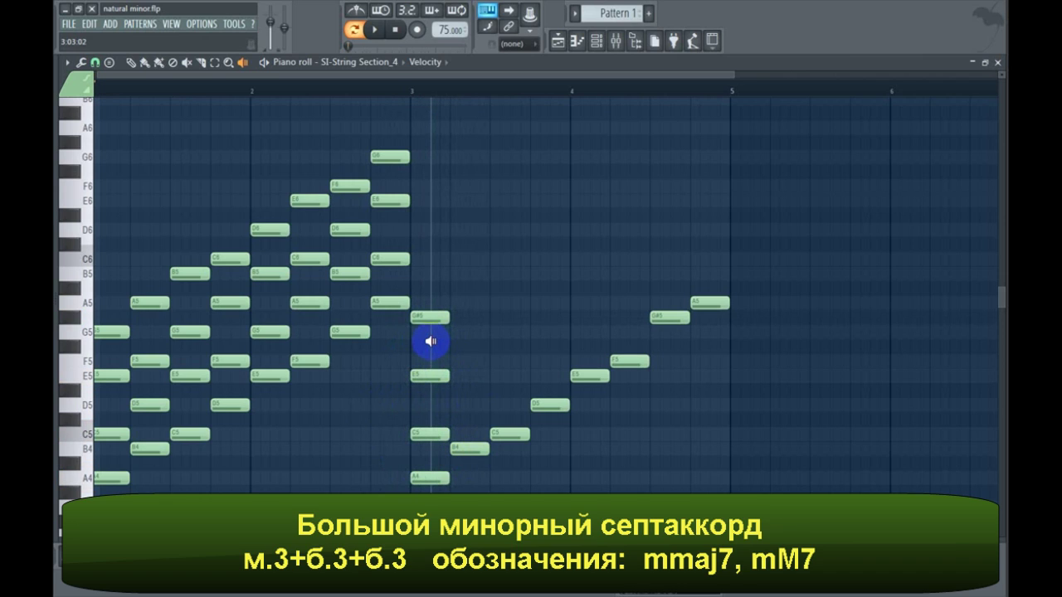
drag(430, 341, 159, 114)
- Stack D5, F5 and A5 above the B4 note on beat 2 of bar 3 to build a seventh chord
click(132, 63)
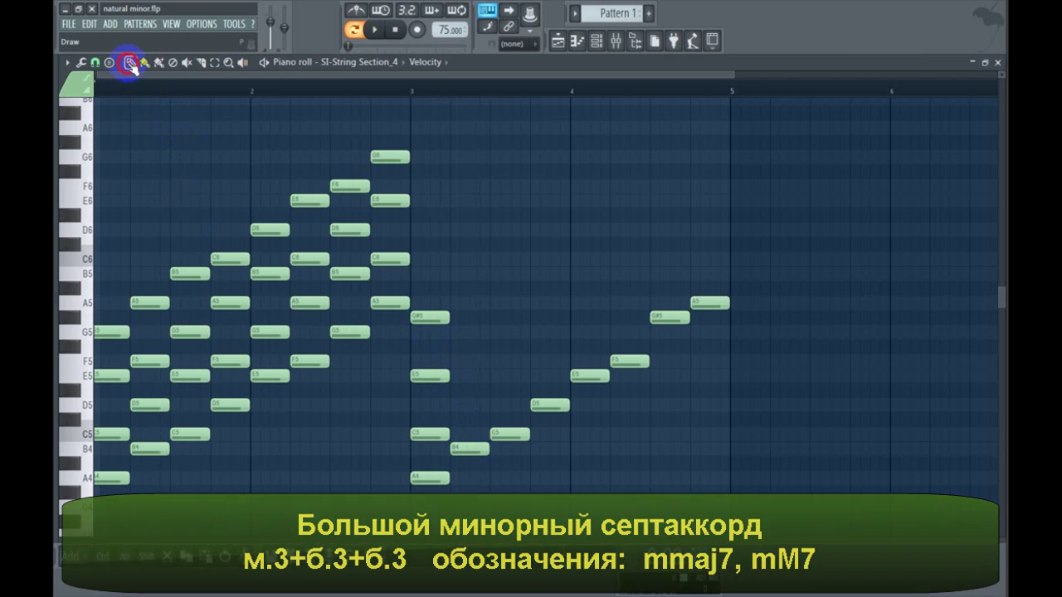
mouse_move(467, 450)
mouse_down()
mouse_move(456, 417)
mouse_move(457, 445)
mouse_up()
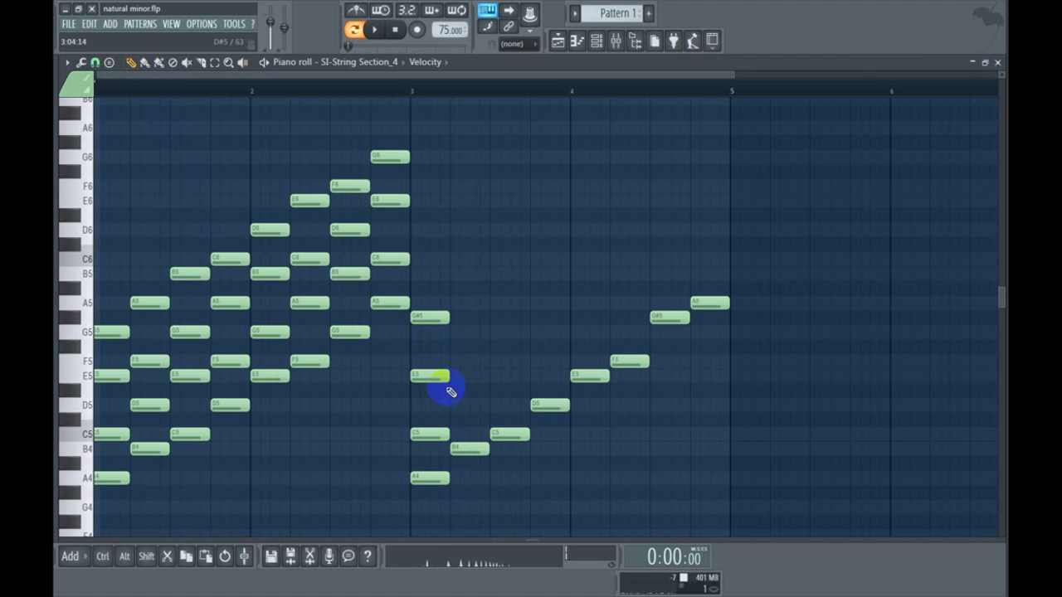
click(448, 407)
click(445, 361)
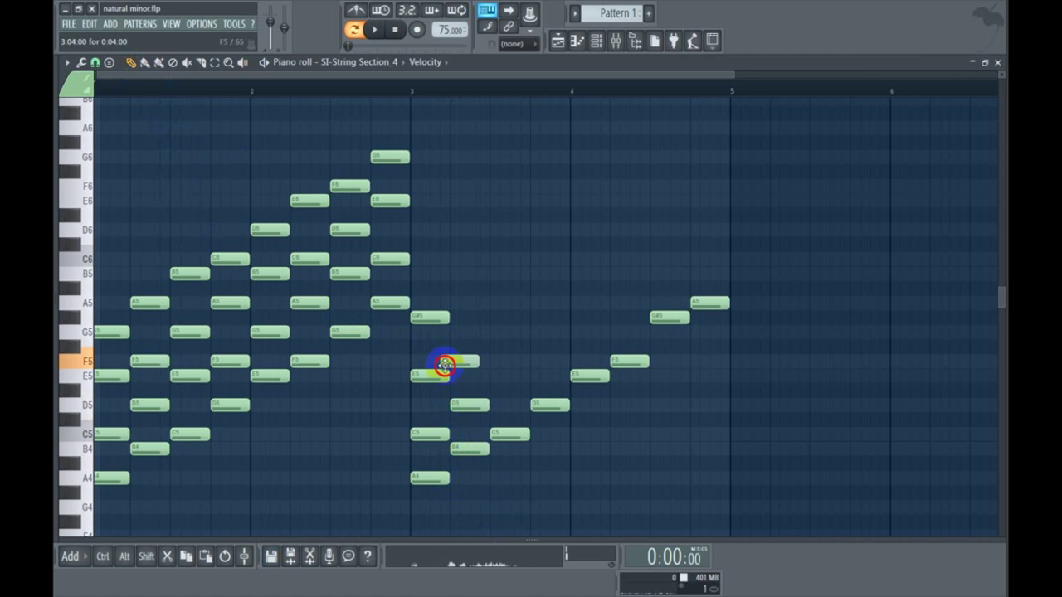
click(451, 303)
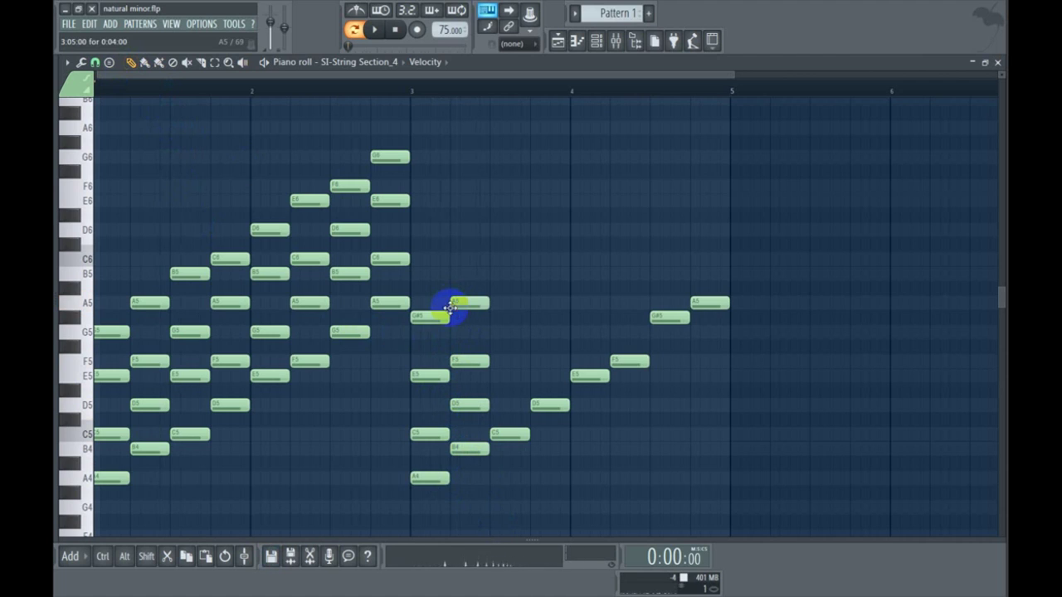
- Play back the B4 seventh chord on beat 2 of bar 3 and the matching chord in bar 1
click(242, 63)
drag(464, 313, 465, 313)
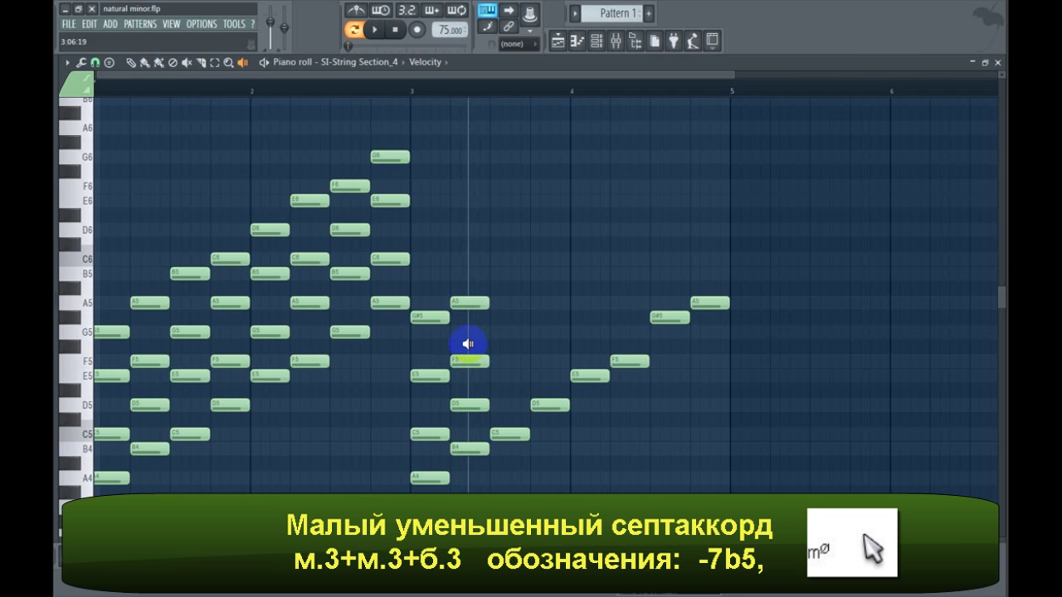
click(152, 353)
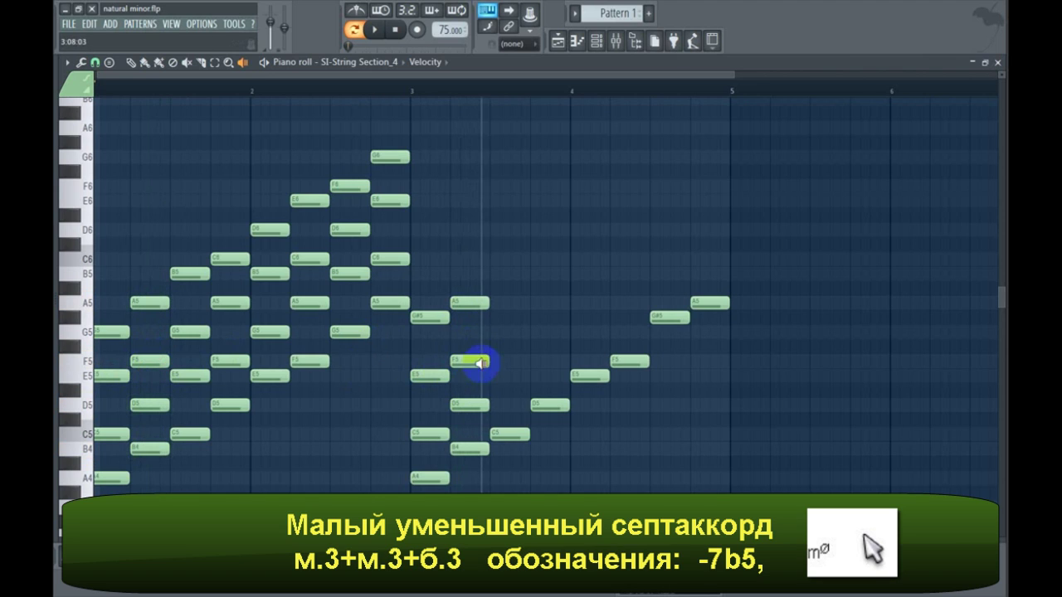
click(467, 359)
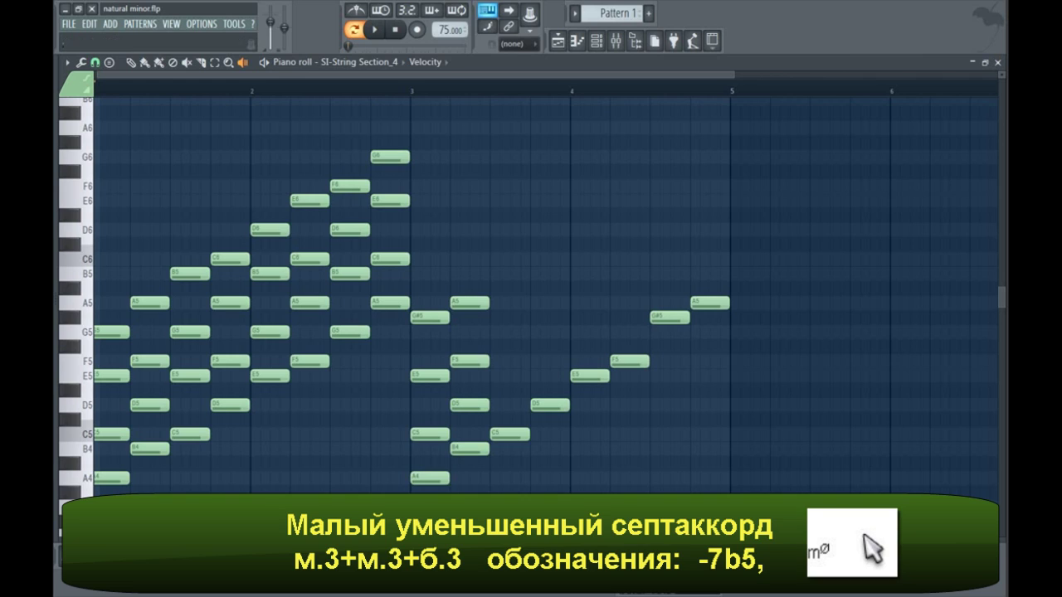
mouse_move(429, 349)
mouse_down()
mouse_move(433, 448)
mouse_move(470, 428)
mouse_move(464, 329)
mouse_up()
- Stack E5, G#5 and B5 above the C5 note on beat 3 of bar 3 to build a seventh chord
click(130, 64)
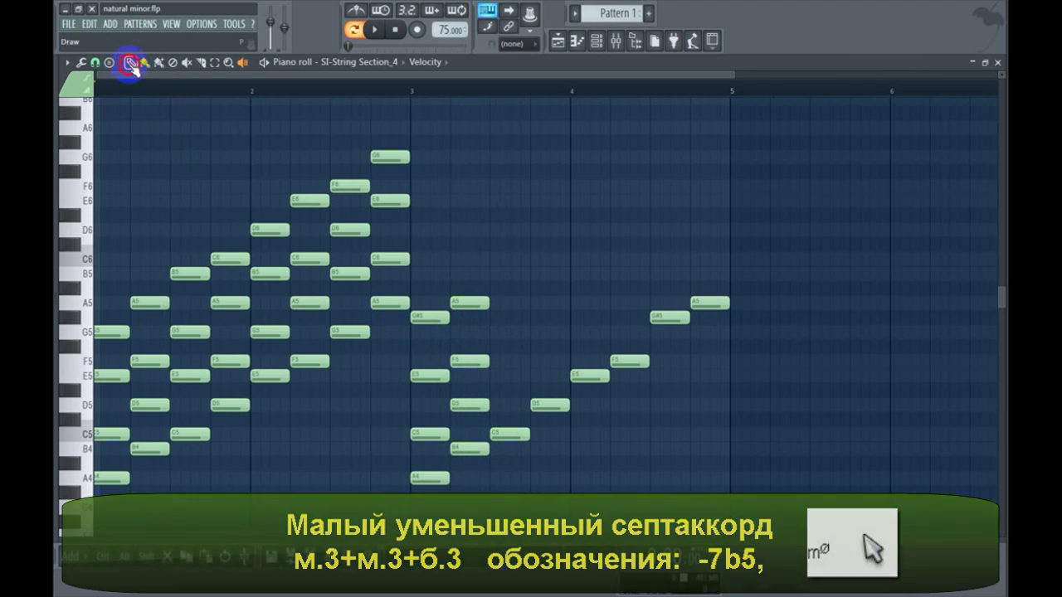
click(504, 433)
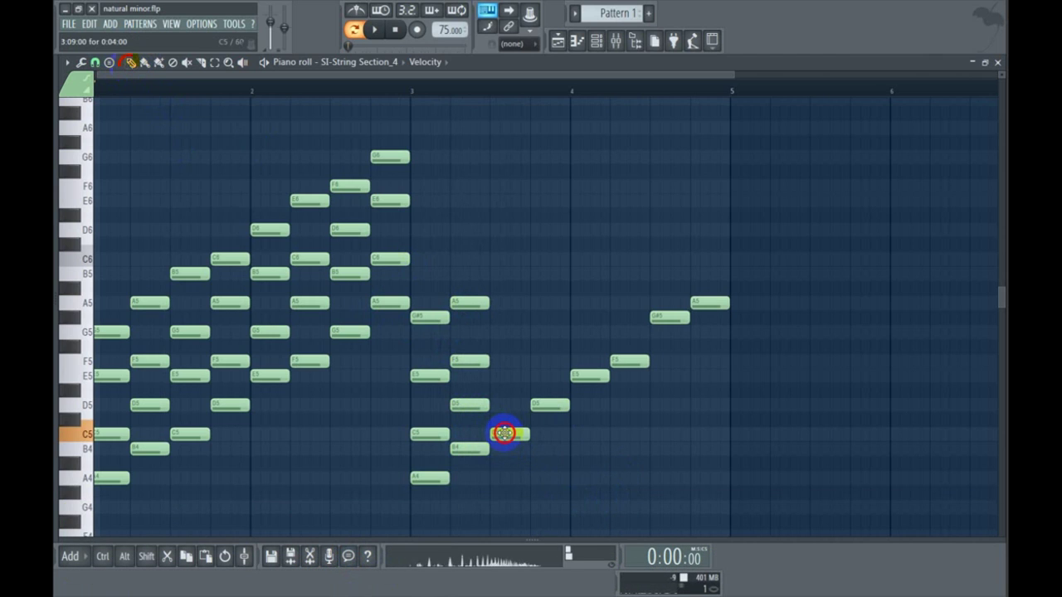
click(493, 378)
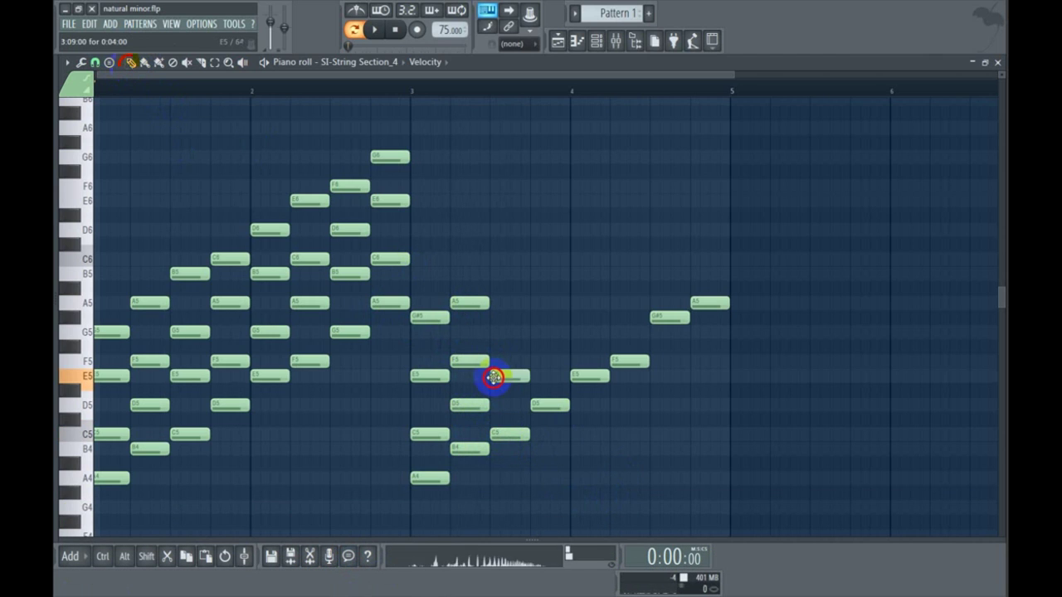
click(491, 317)
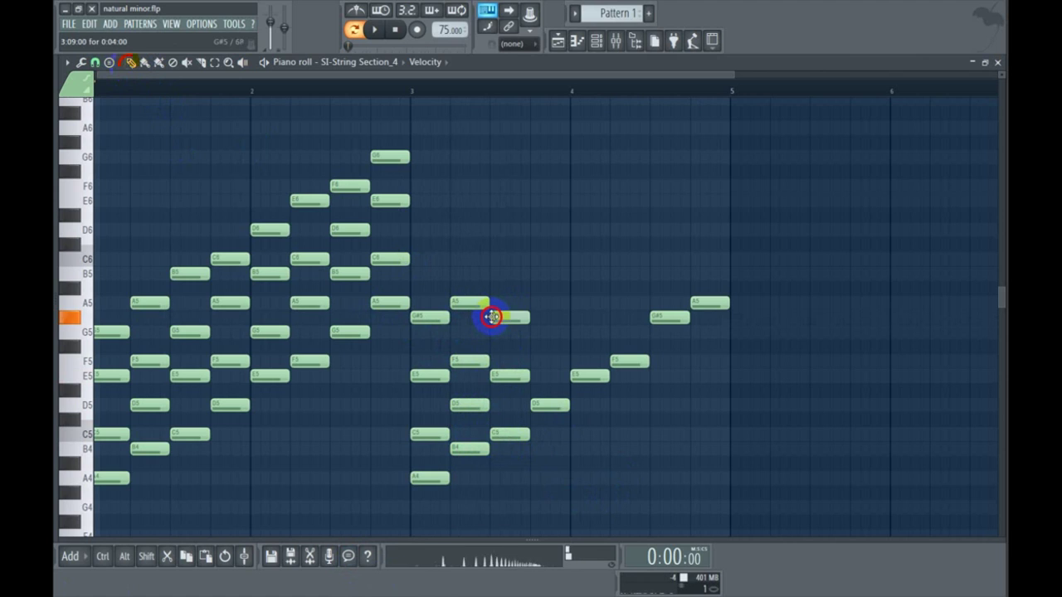
click(492, 272)
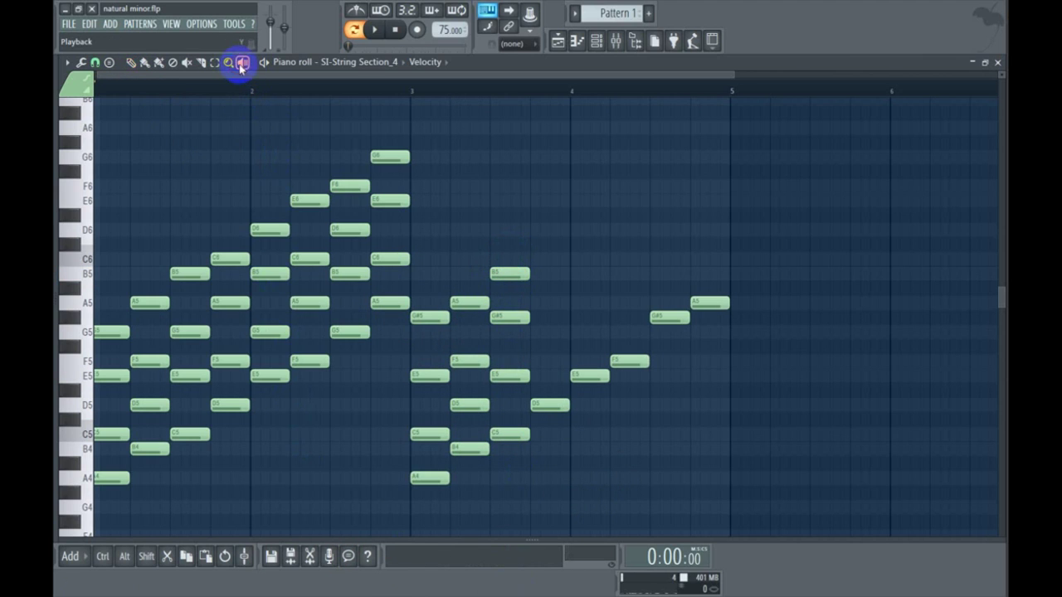
- Play back the C5 seventh chord on beat 3 of bar 3 to hear how it sounds
drag(491, 355, 505, 355)
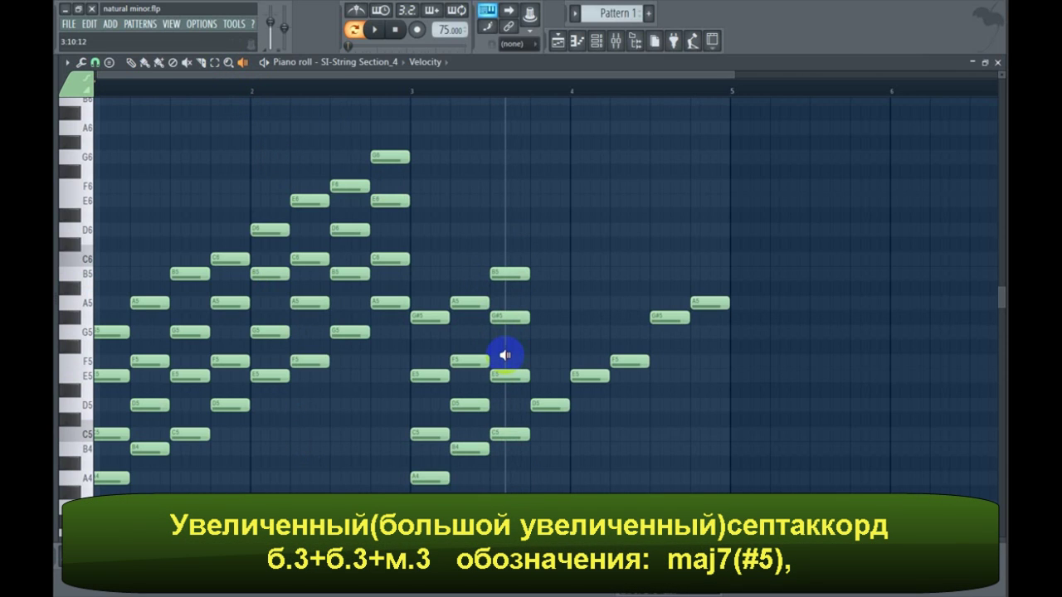
drag(505, 355, 510, 415)
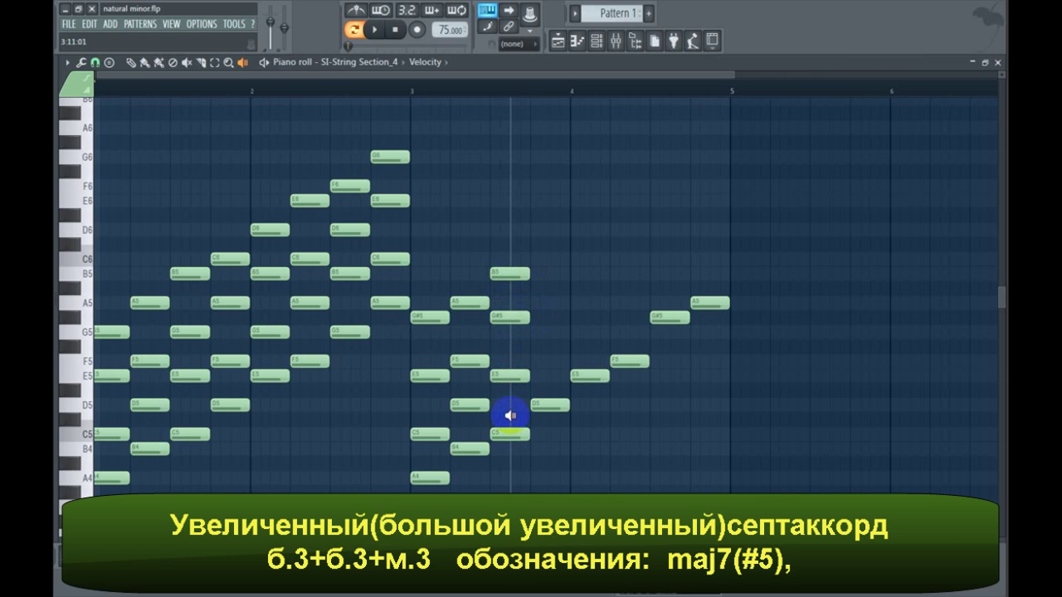
drag(510, 414, 507, 302)
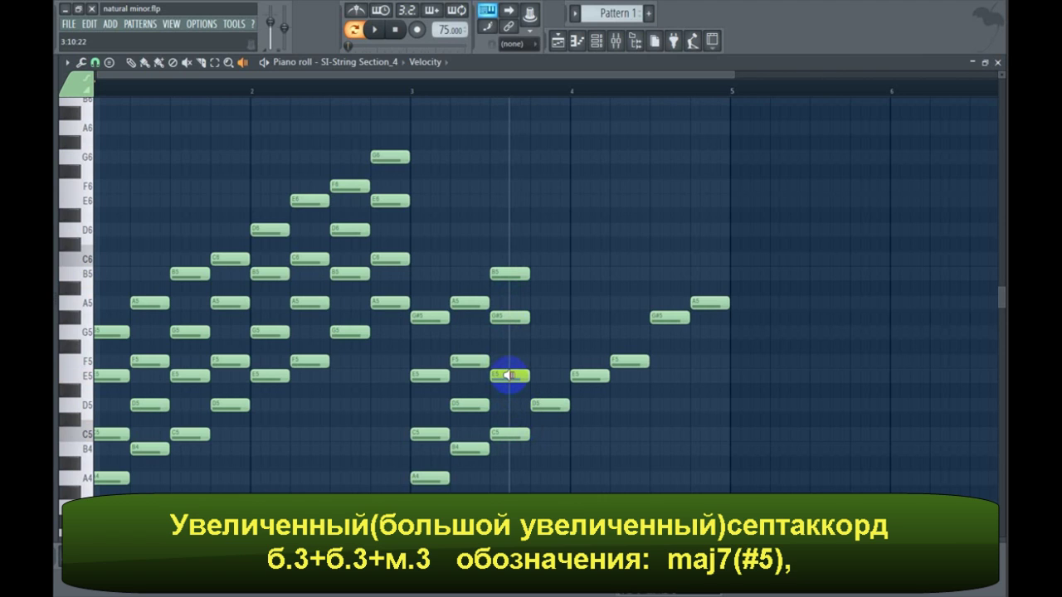
drag(510, 375, 510, 376)
- Stack F5, A5 and C6 above the D5 note on beat 4 of bar 3 to build a seventh chord
click(131, 62)
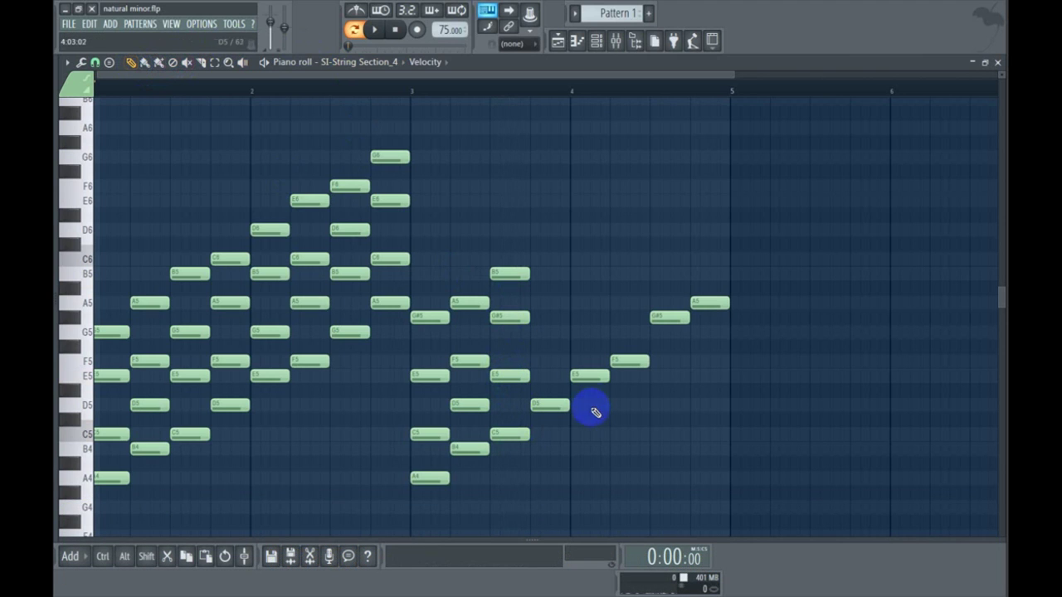
click(541, 406)
click(541, 405)
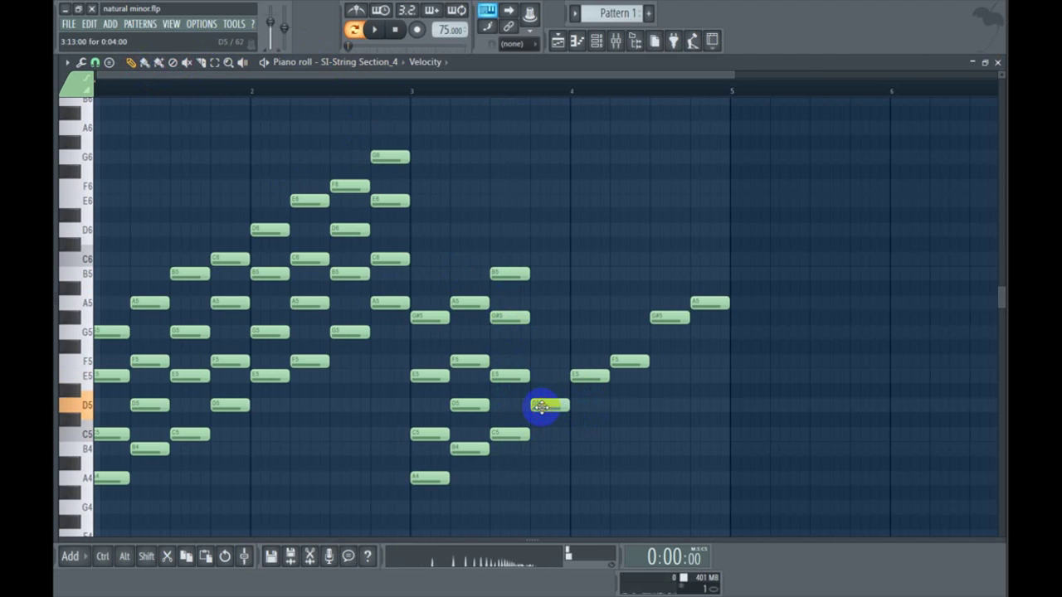
click(531, 361)
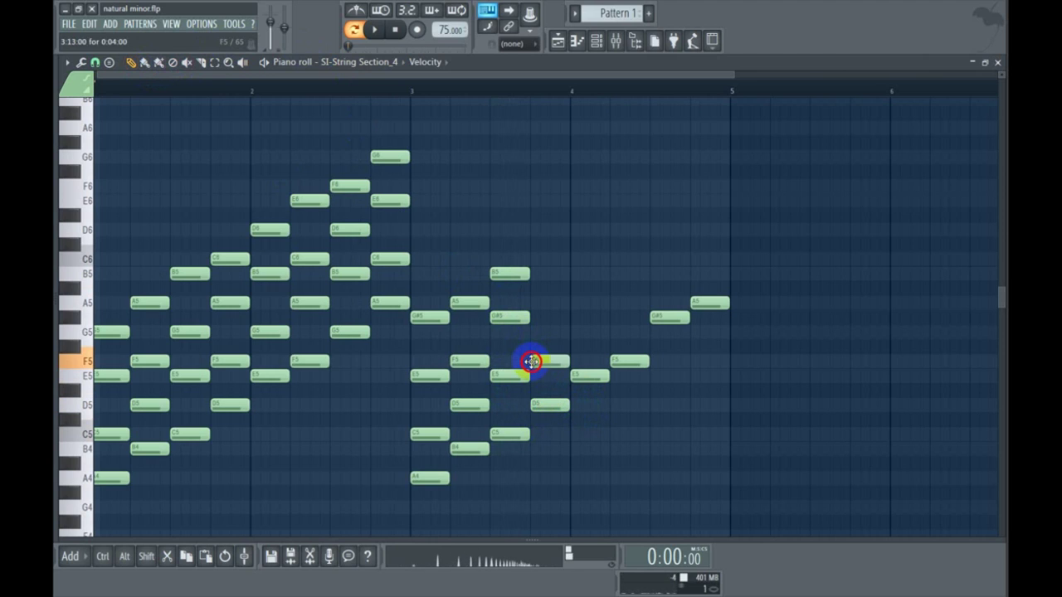
click(531, 301)
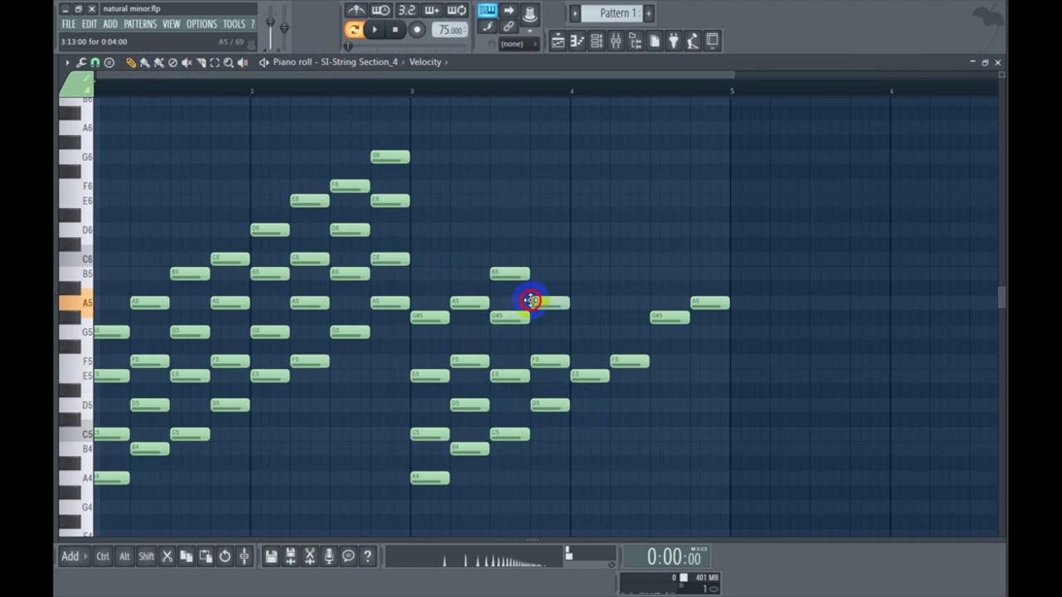
click(525, 260)
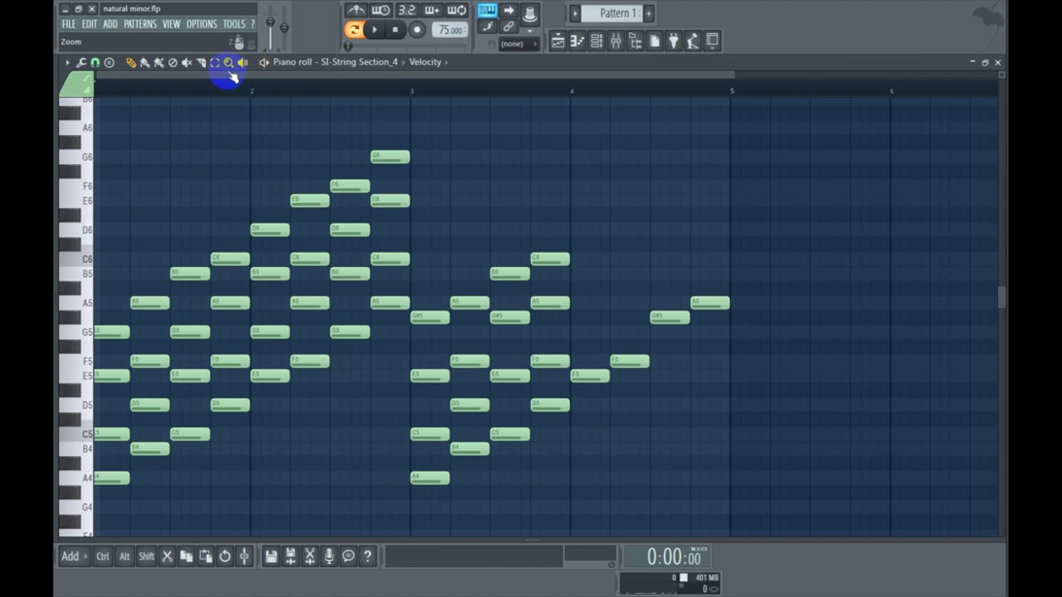
- Play back the D5 seventh chord on beat 4 of bar 3 and the matching chord on beat 4 of bar 1
click(243, 62)
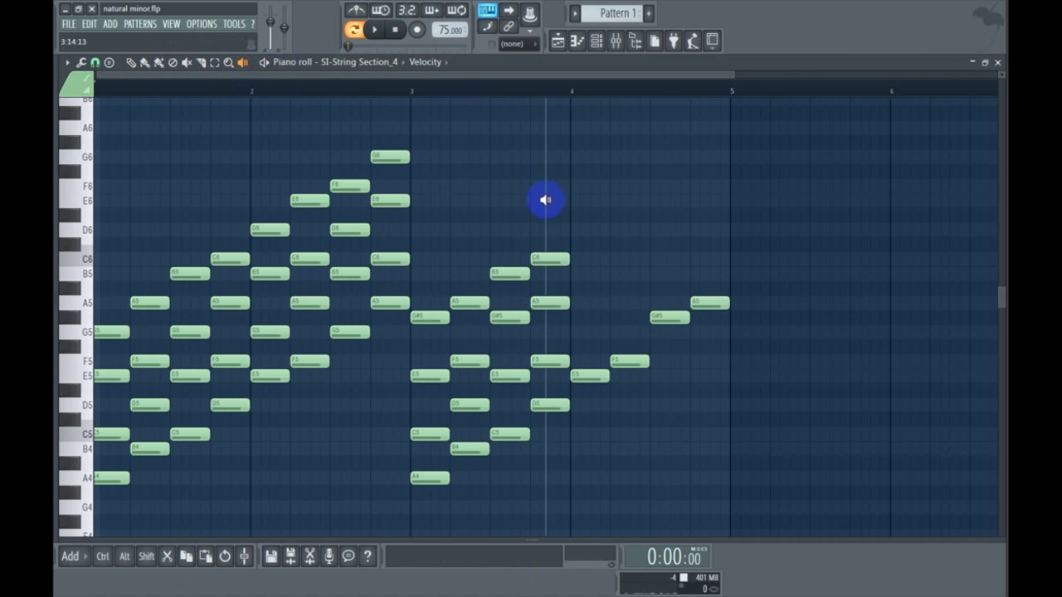
drag(545, 201, 554, 205)
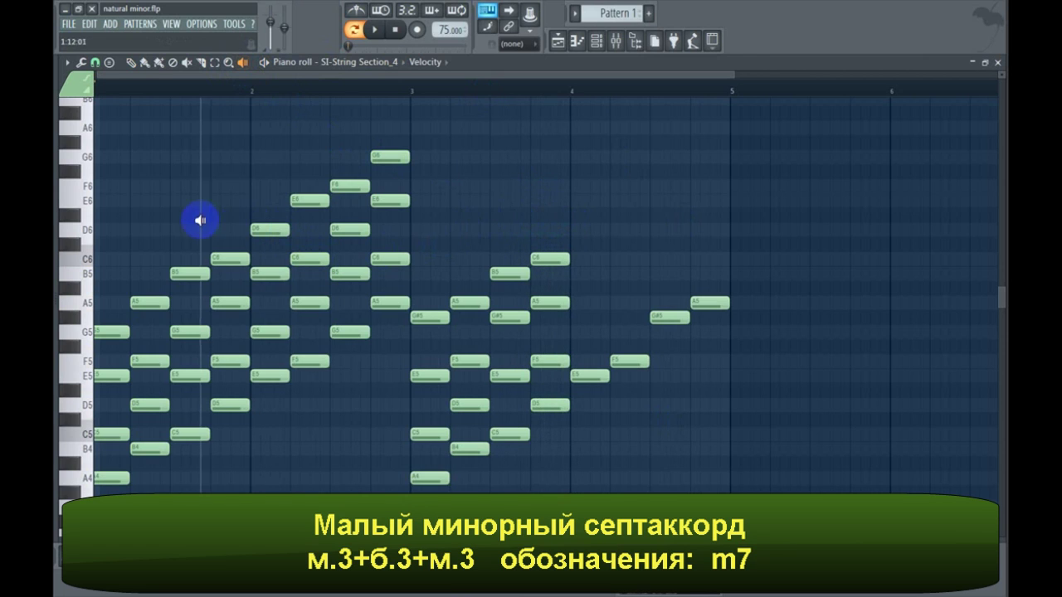
click(226, 213)
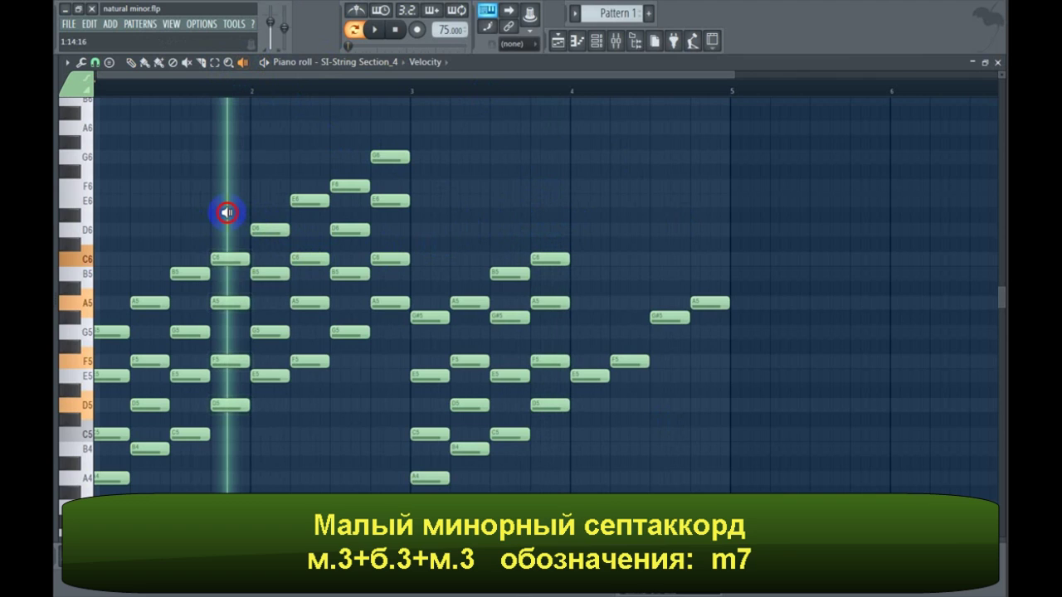
click(539, 227)
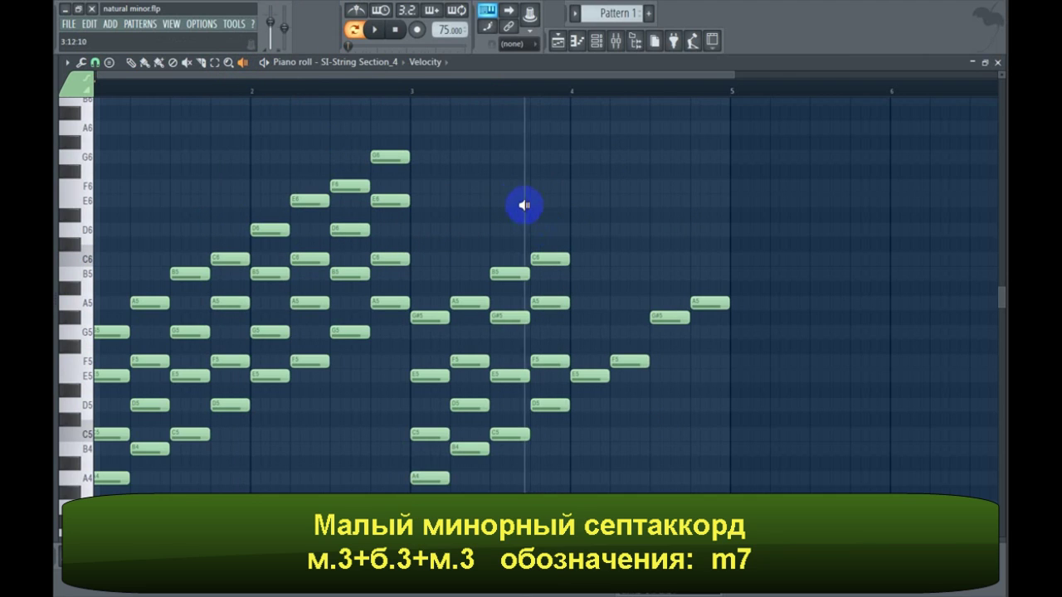
- Stack G#5, B5 and D6 above the E5 note on beat 1 of bar 4 to build a seventh chord
click(130, 62)
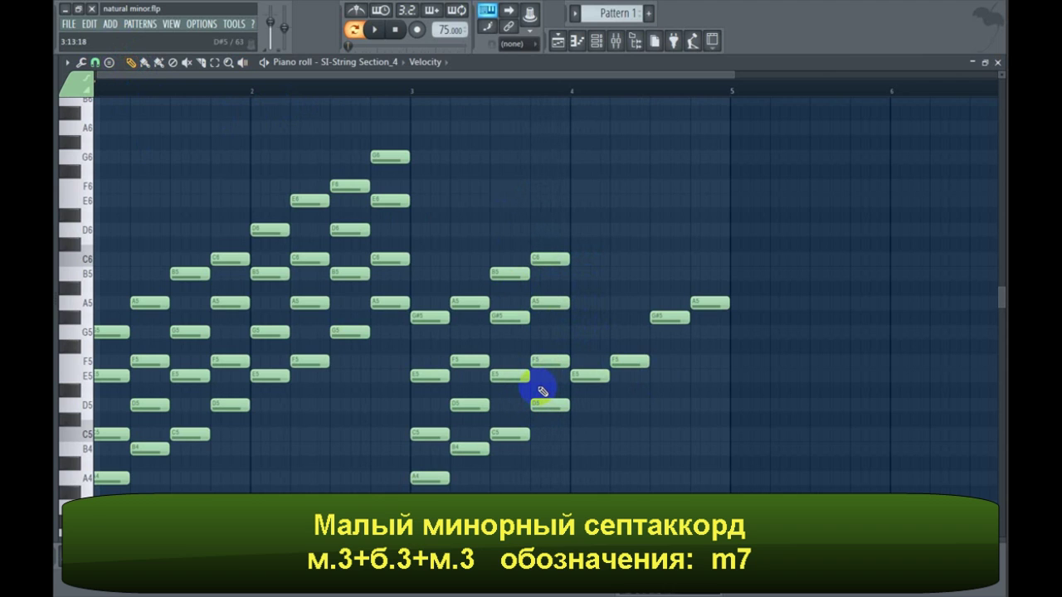
click(587, 379)
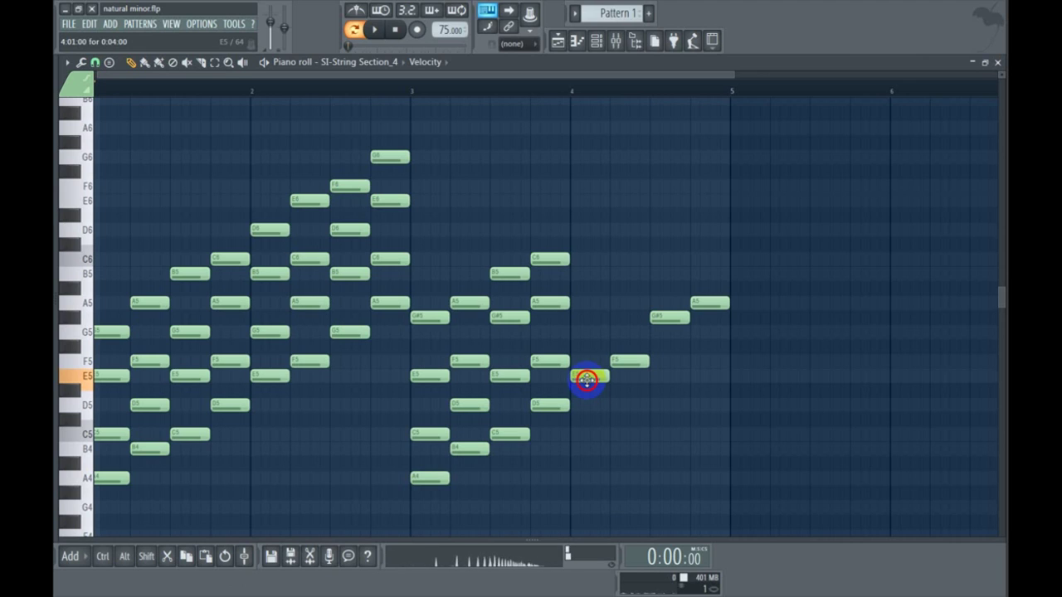
click(572, 320)
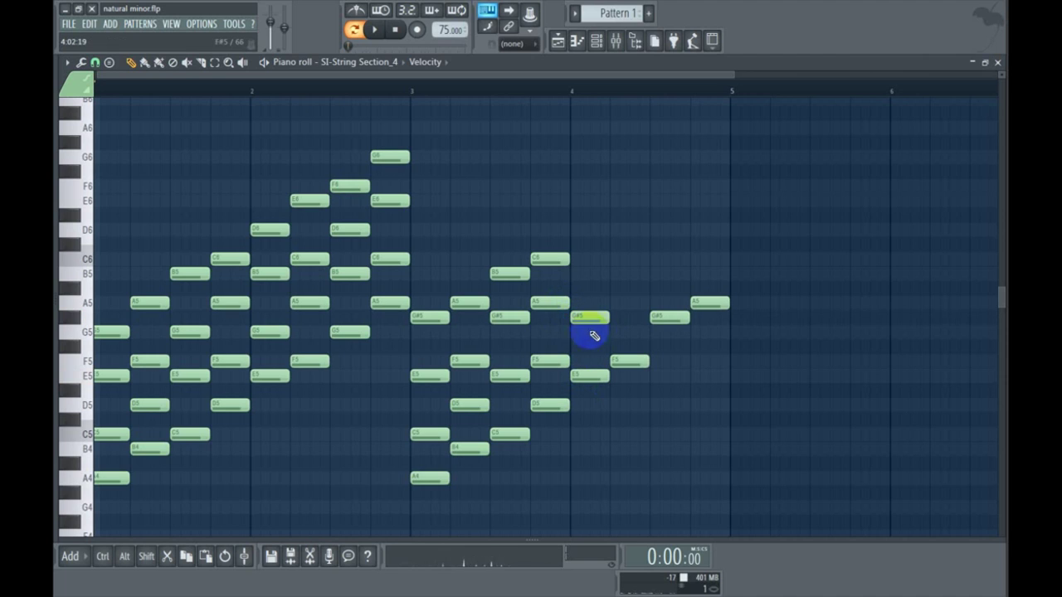
click(572, 272)
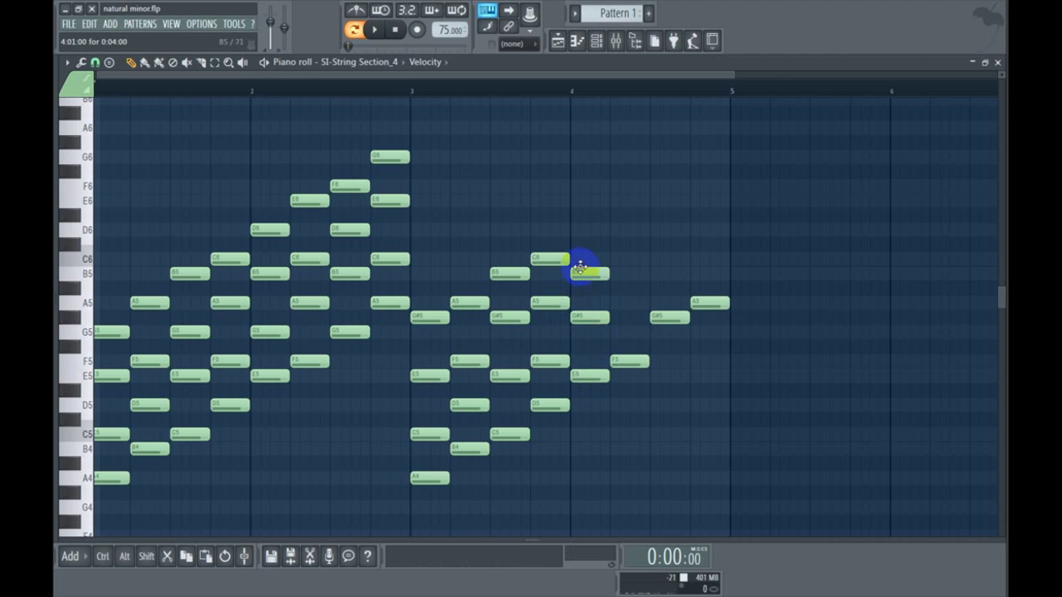
click(572, 230)
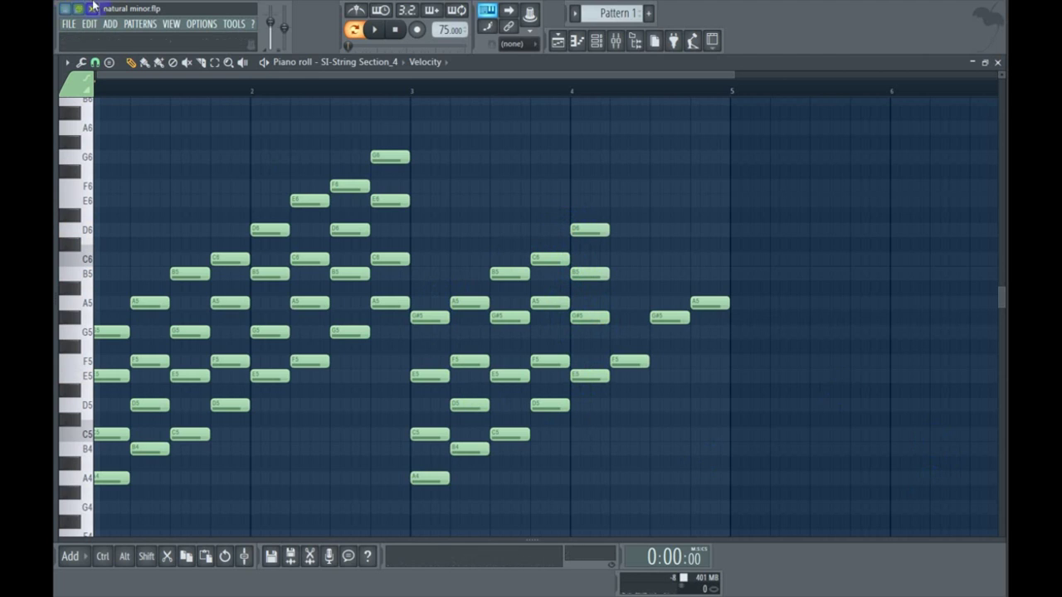
- Play back the E5 seventh chord on beat 1 of bar 4 and sound its root E5 on the piano keyboard
click(243, 63)
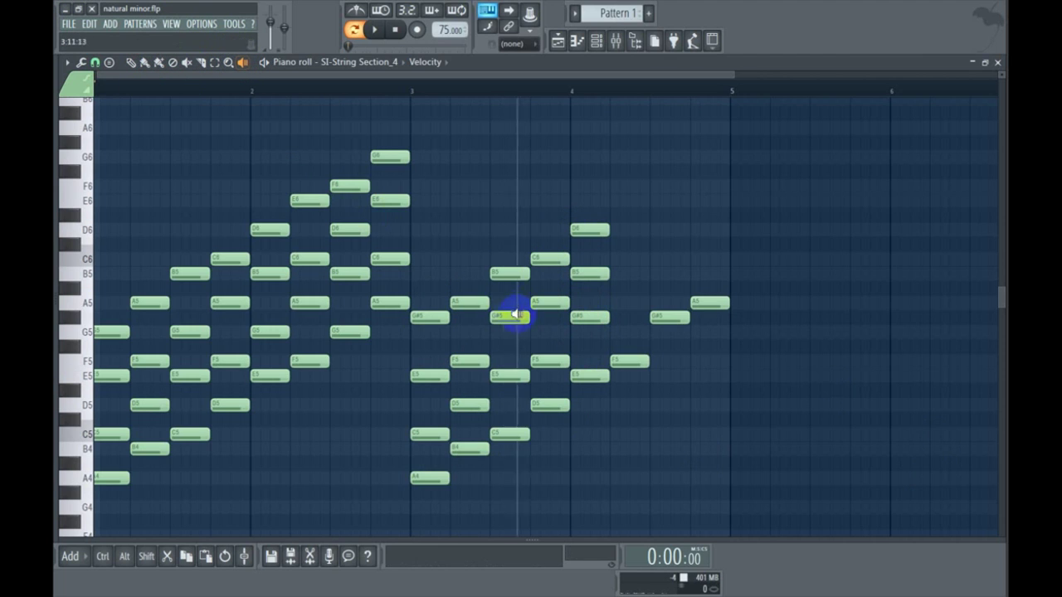
click(588, 297)
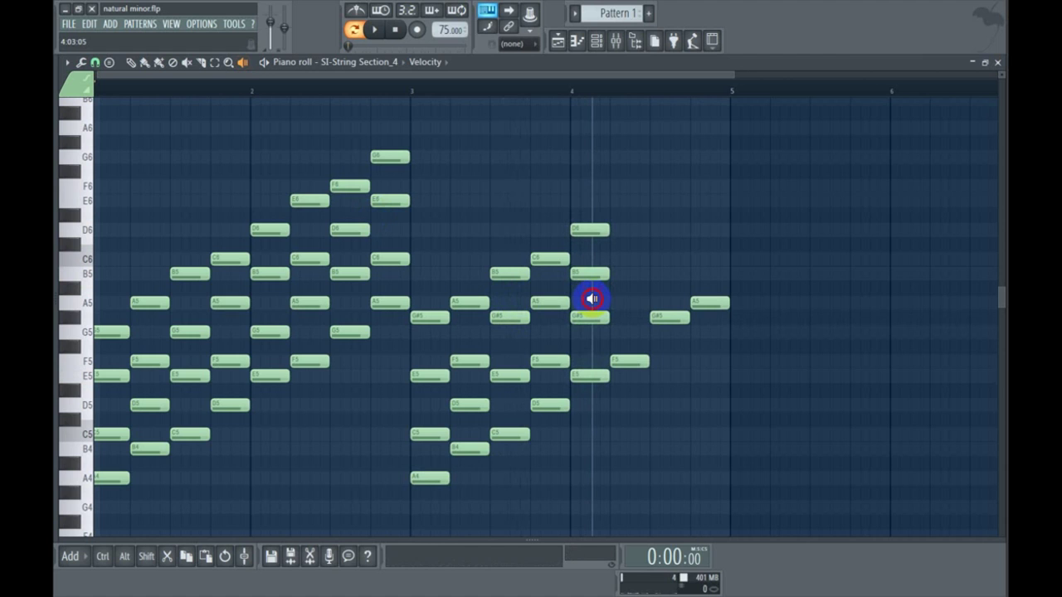
click(591, 299)
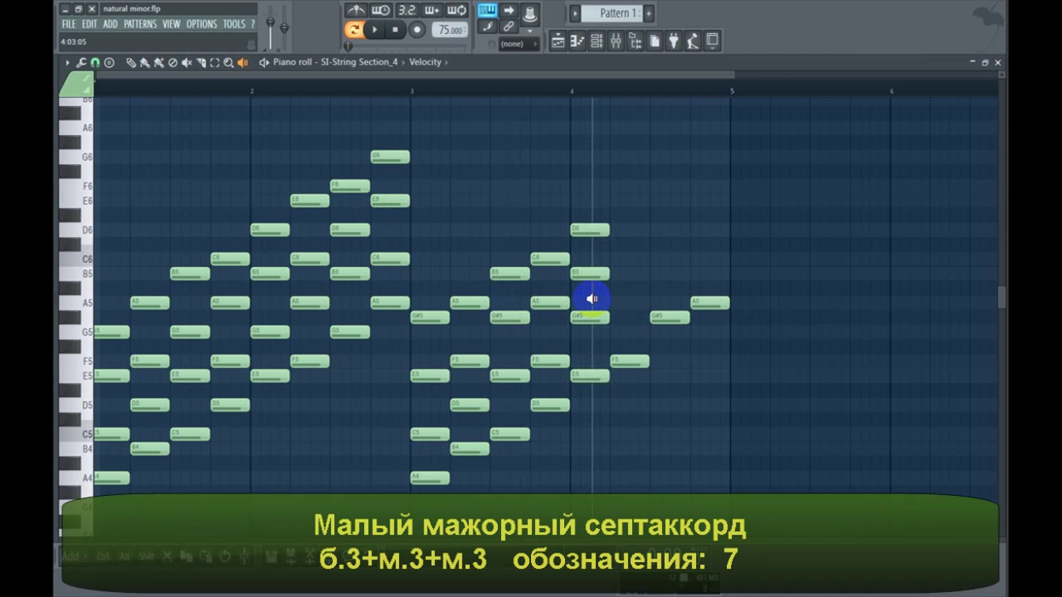
drag(592, 299, 83, 368)
click(87, 380)
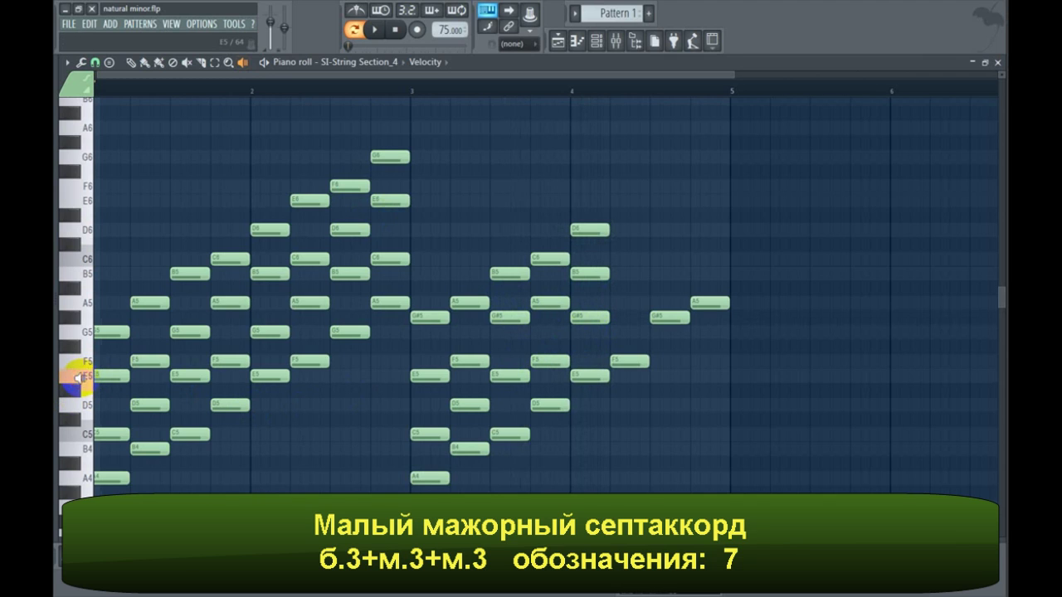
drag(581, 299, 591, 250)
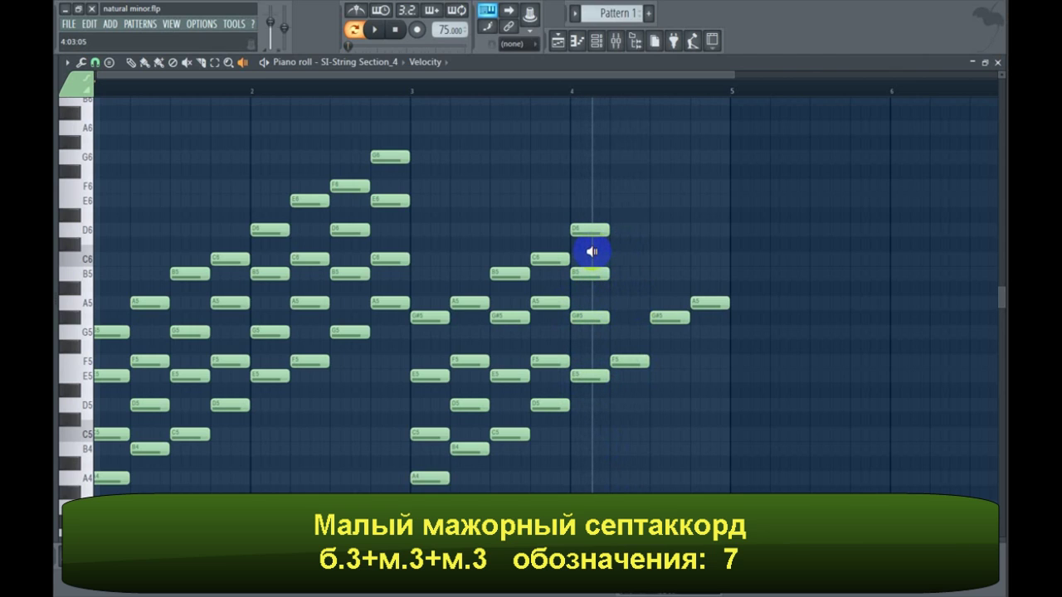
click(592, 251)
mouse_move(591, 250)
mouse_down()
mouse_move(515, 357)
mouse_move(606, 289)
mouse_move(588, 272)
mouse_up()
- Stack A5, C6 and E6 above the F5 note on beat 2 of bar 4 to build a seventh chord
click(130, 63)
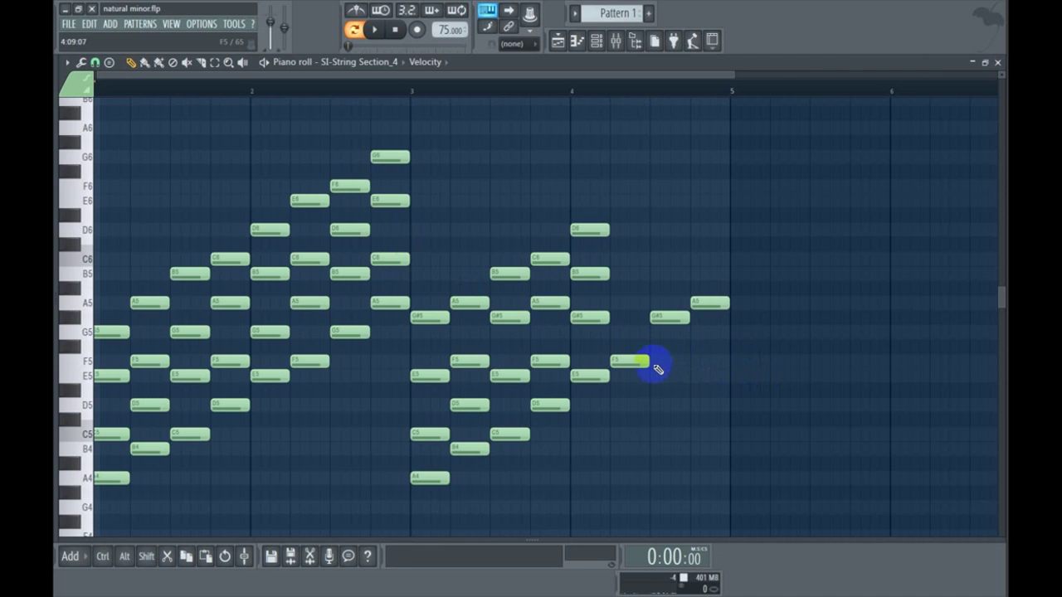
click(624, 363)
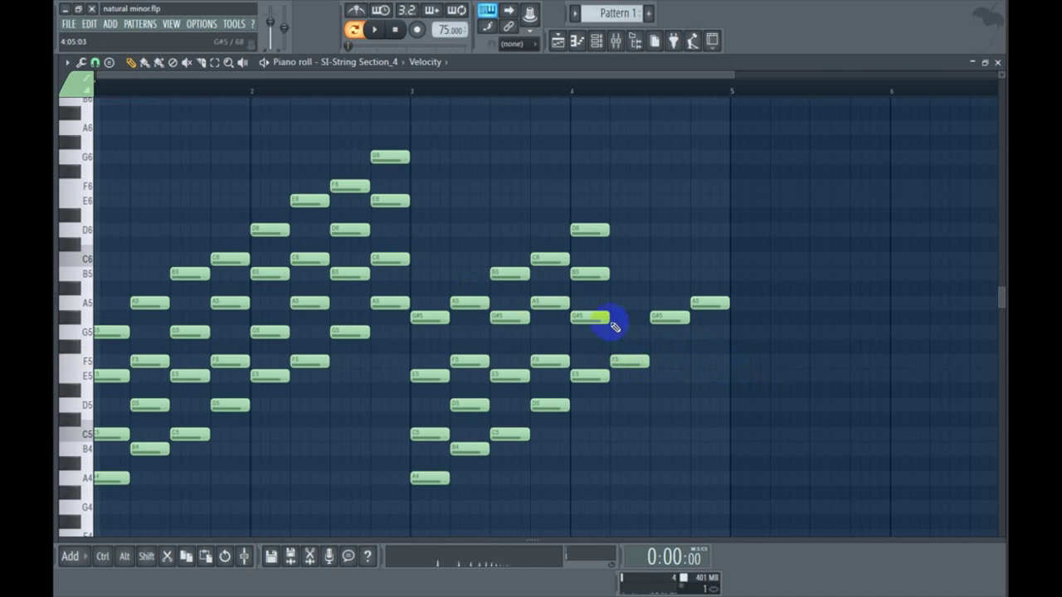
click(616, 302)
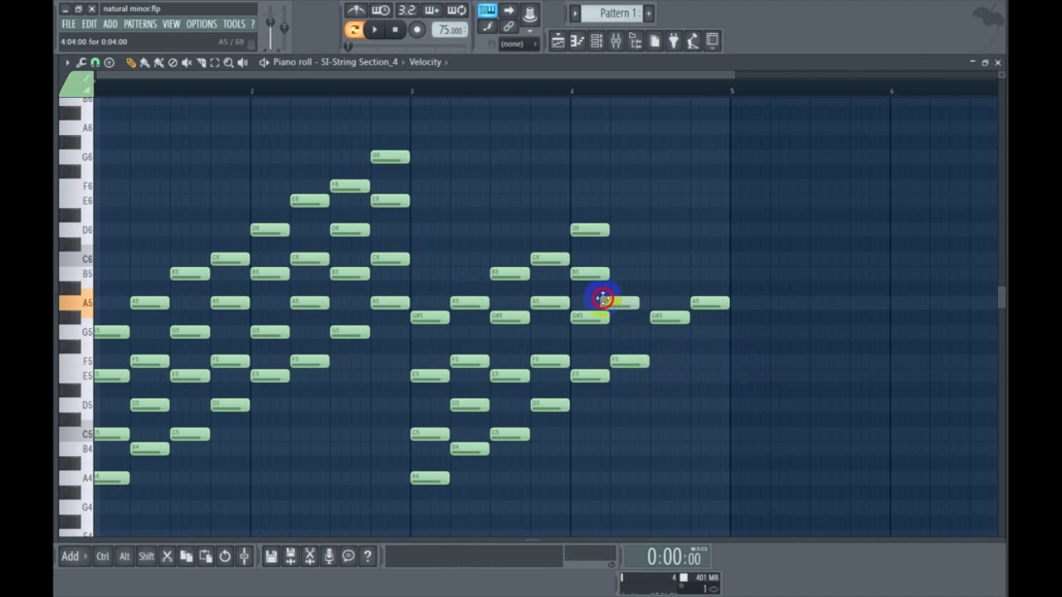
click(614, 258)
click(611, 199)
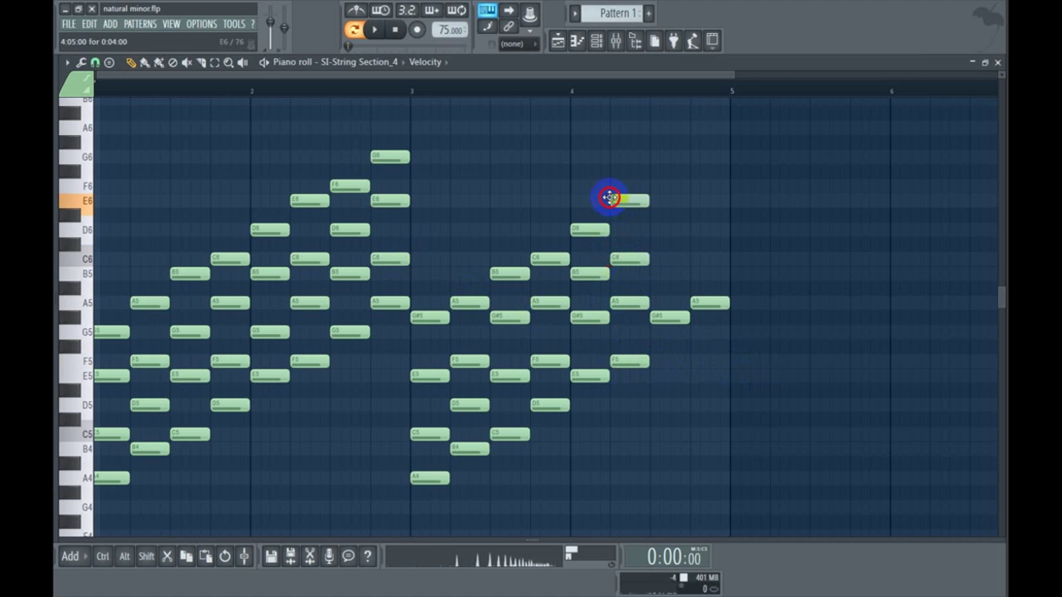
- Play back the F5 seventh chord on beat 2 of bar 4 and the chord on beat 4 of bar 2
click(243, 63)
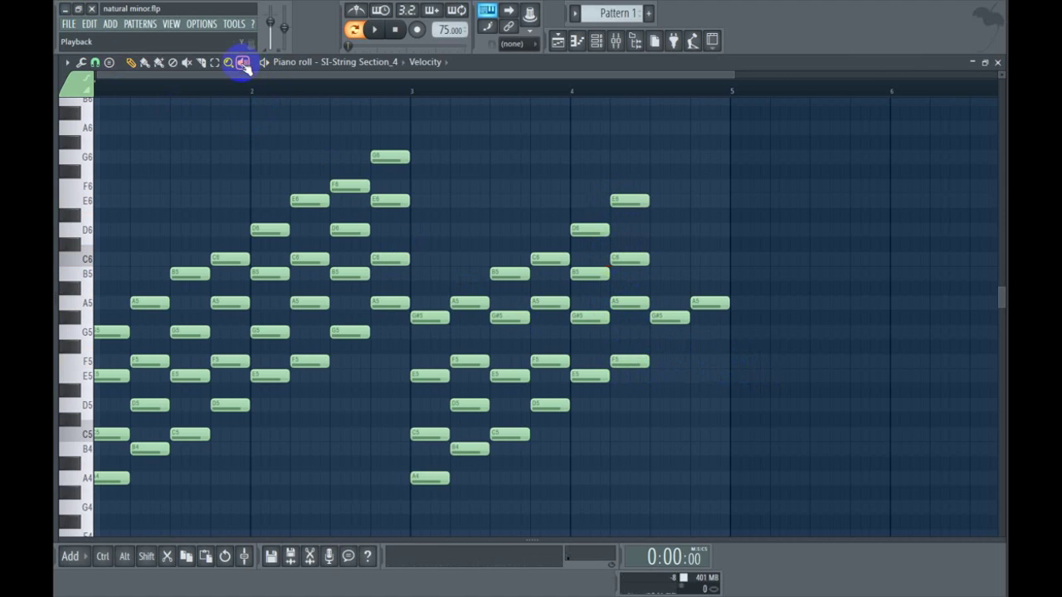
drag(692, 325, 640, 286)
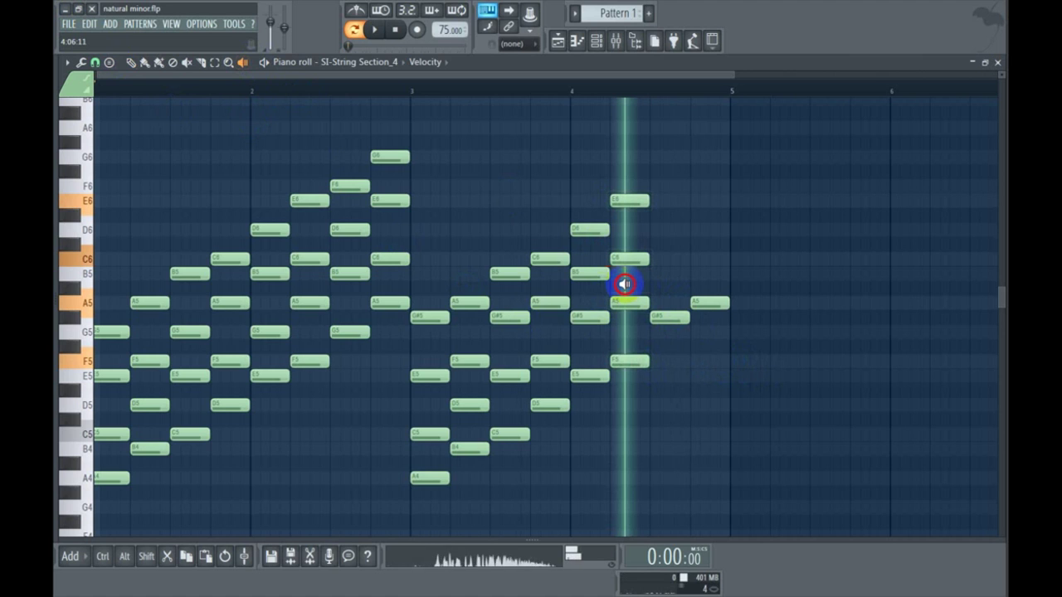
drag(623, 285, 668, 254)
drag(382, 250, 383, 250)
- Stack B5, D6 and F6 above the G#5 note on beat 3 of bar 4, and sound its outer notes G#5 and F6
click(130, 64)
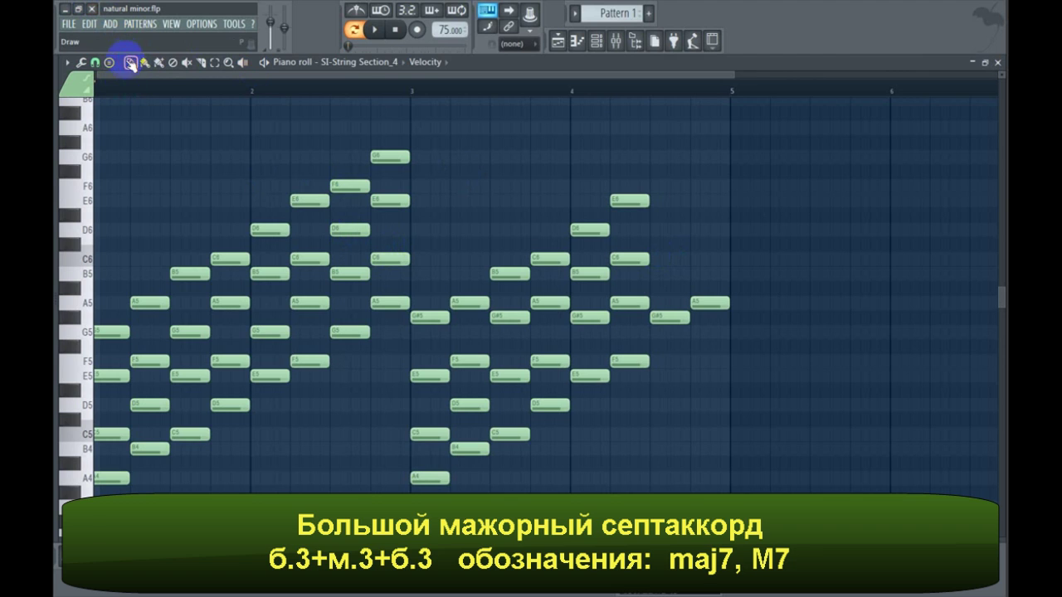
click(658, 320)
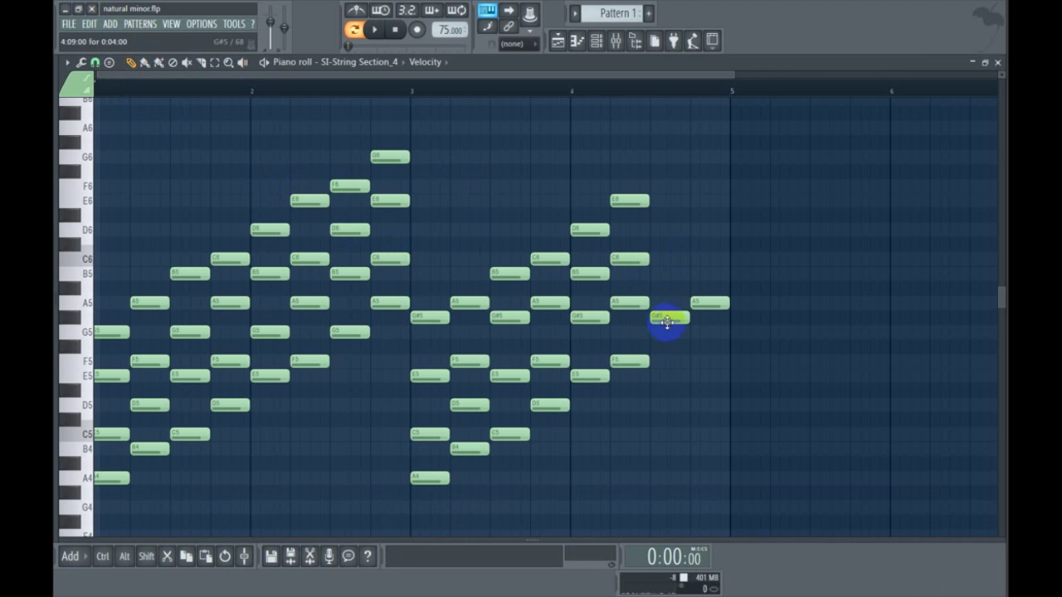
click(667, 323)
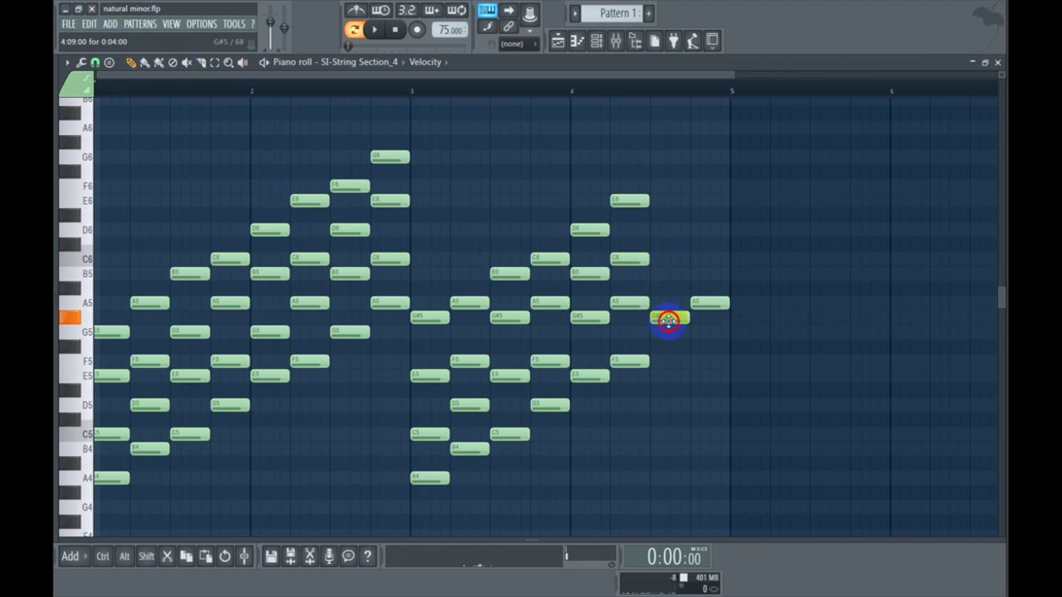
click(652, 273)
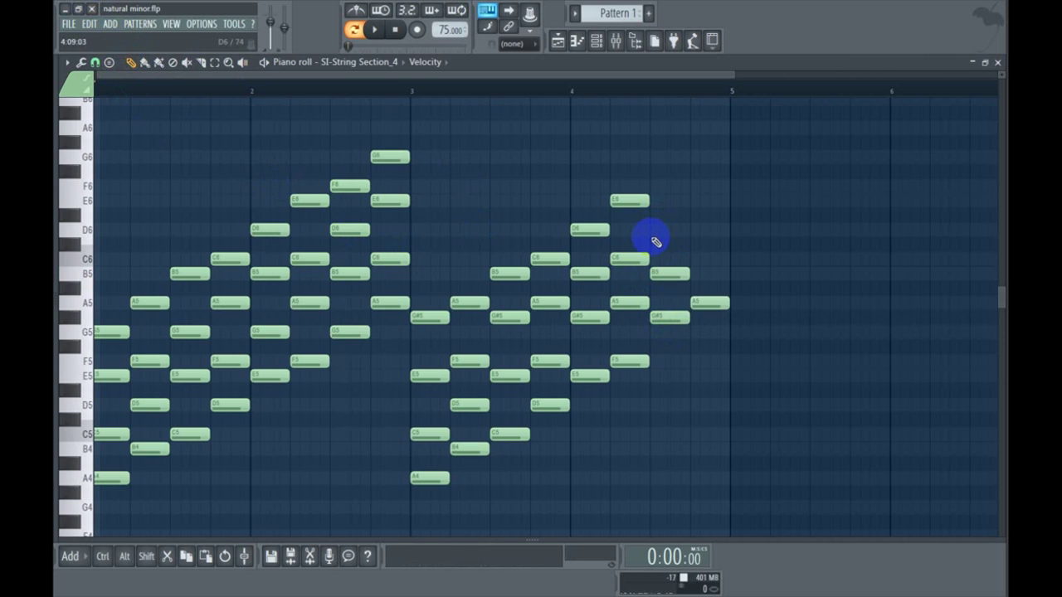
click(653, 234)
click(650, 189)
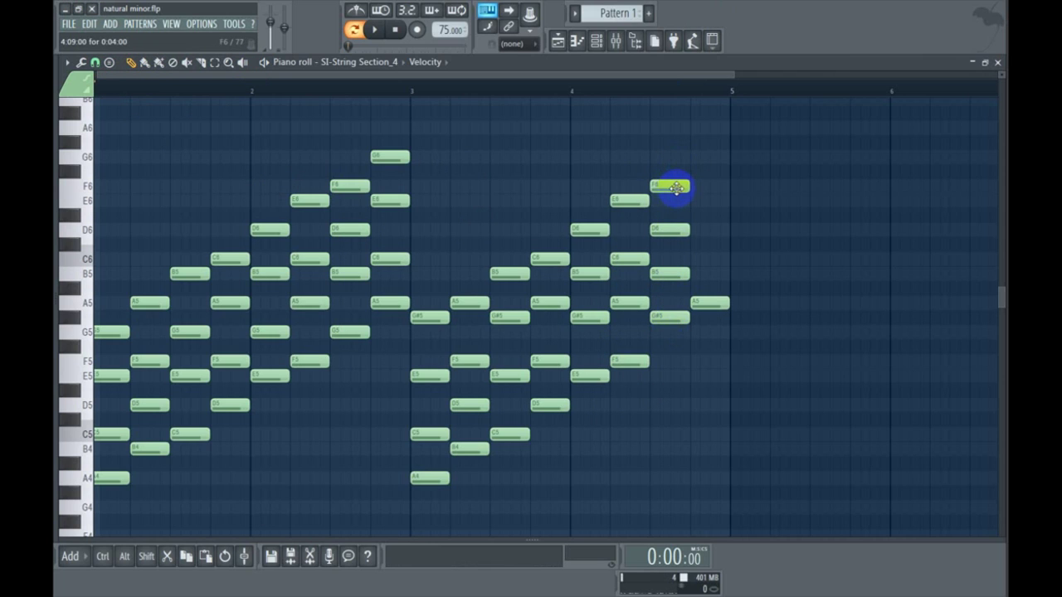
click(668, 318)
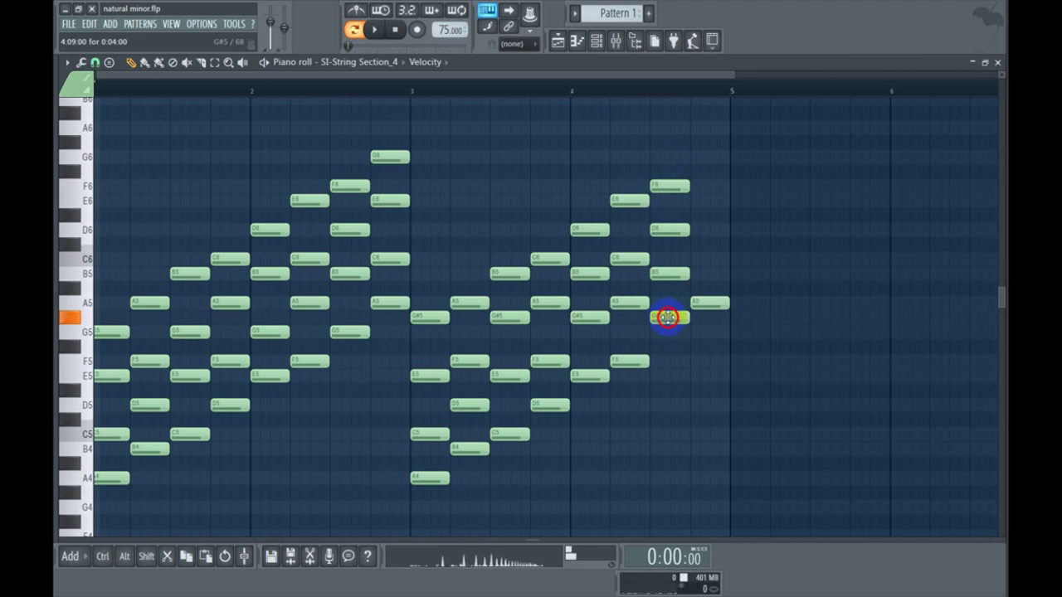
click(668, 186)
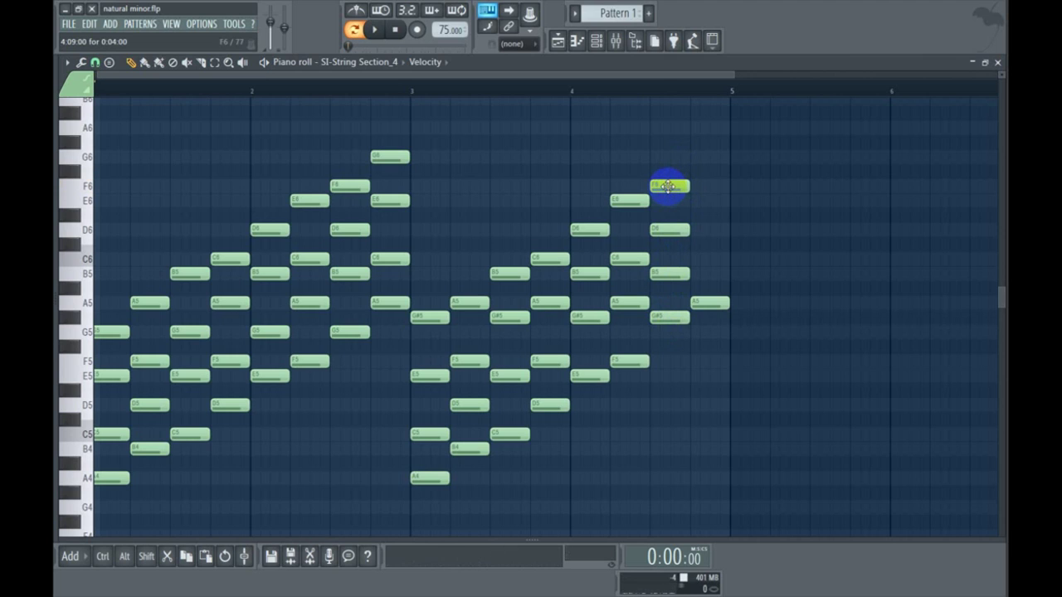
- Play back the G#5 seventh chord on beat 3 of bar 4 and the B4 seventh chord on beat 2 of bar 3
click(242, 62)
click(492, 187)
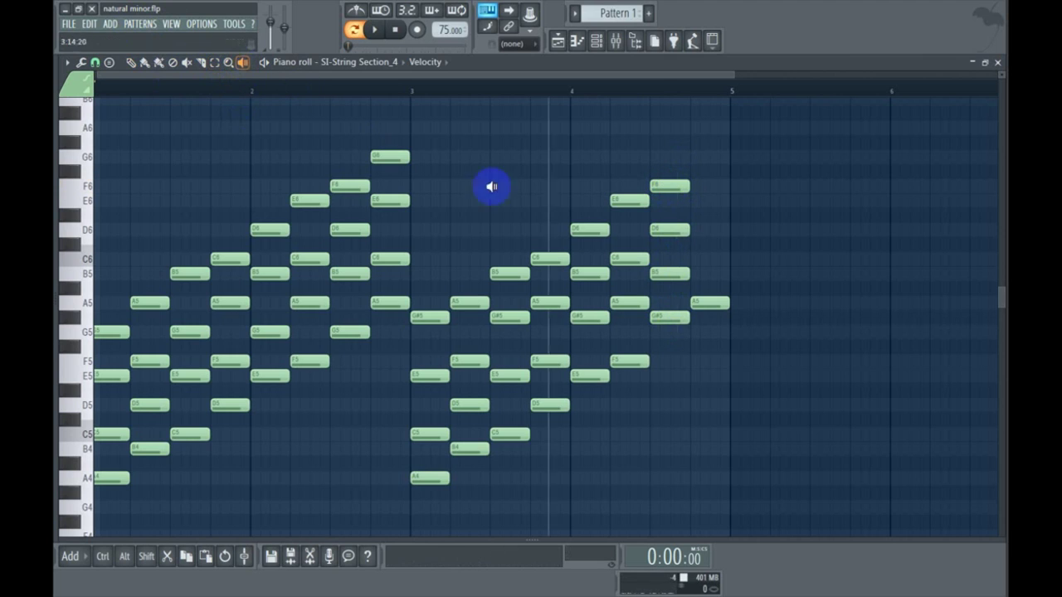
drag(492, 187, 669, 314)
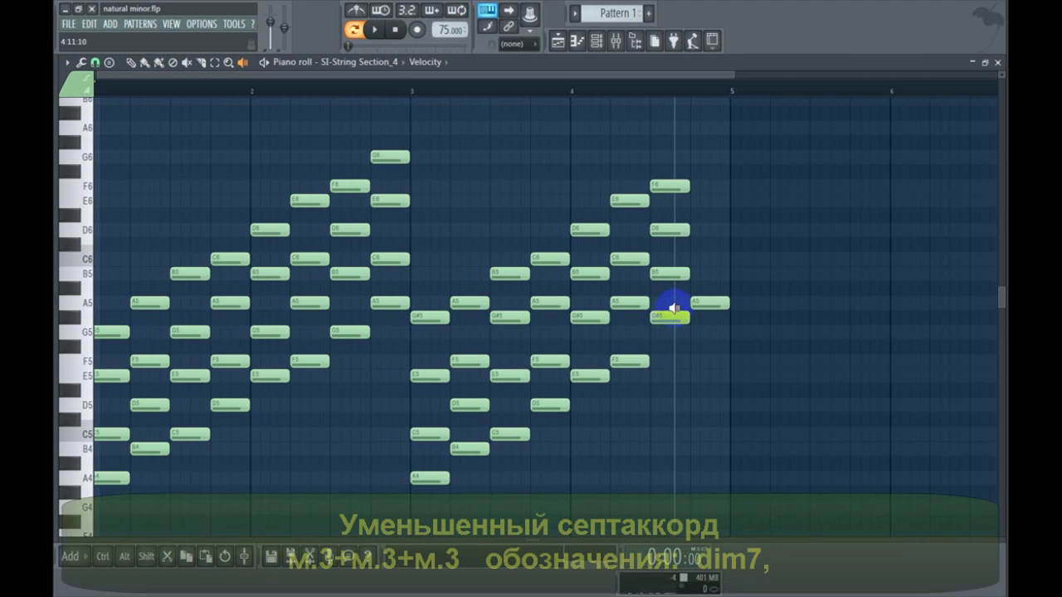
click(469, 358)
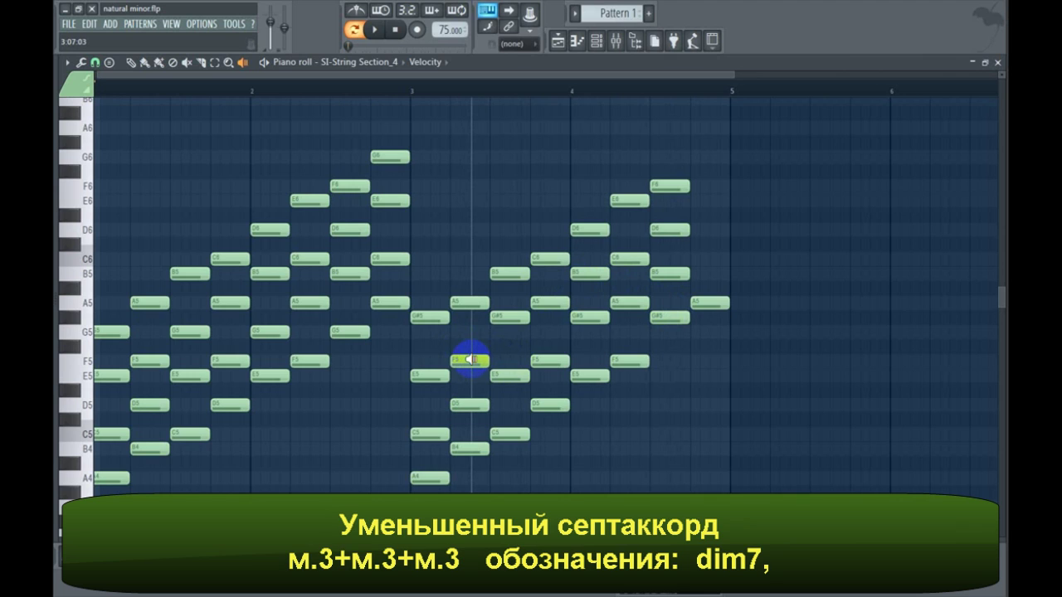
- Play back the B4 seventh chord on beat 2 of bar 3 and repeat the G#5 seventh chord on beat 3 of bar 4
click(469, 359)
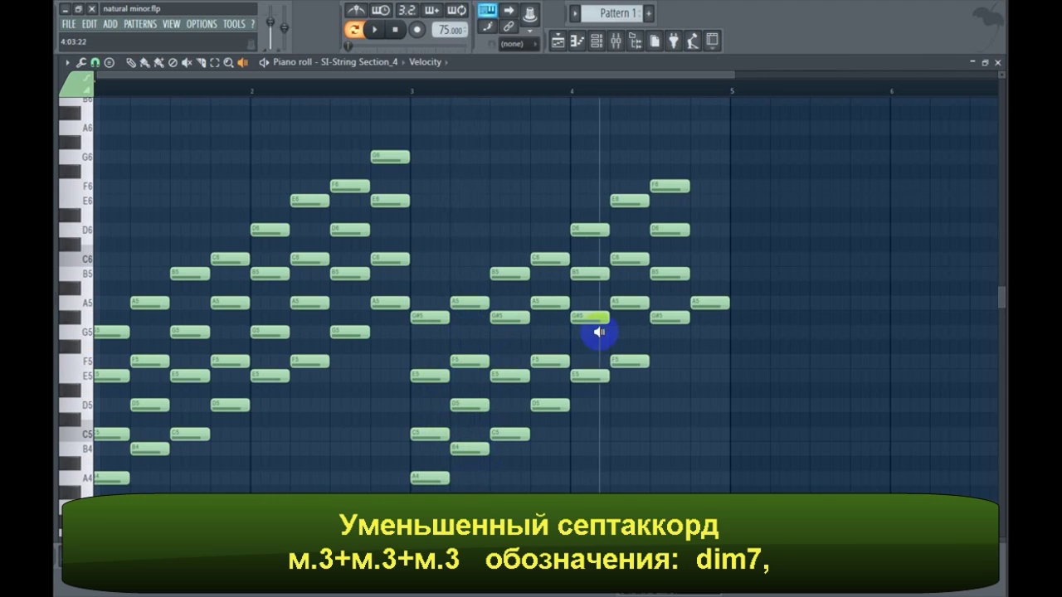
click(668, 325)
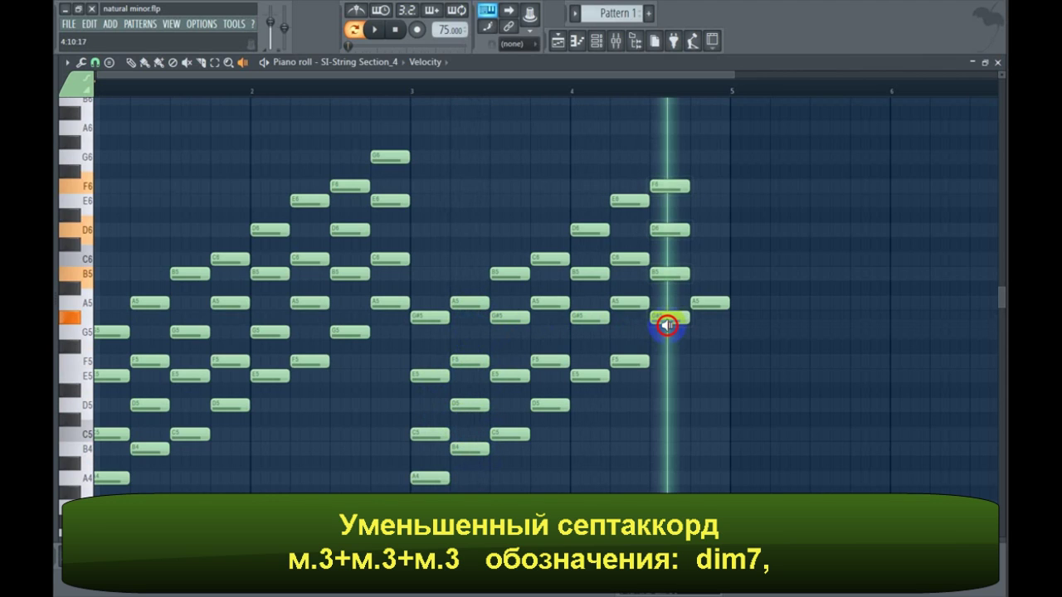
click(669, 327)
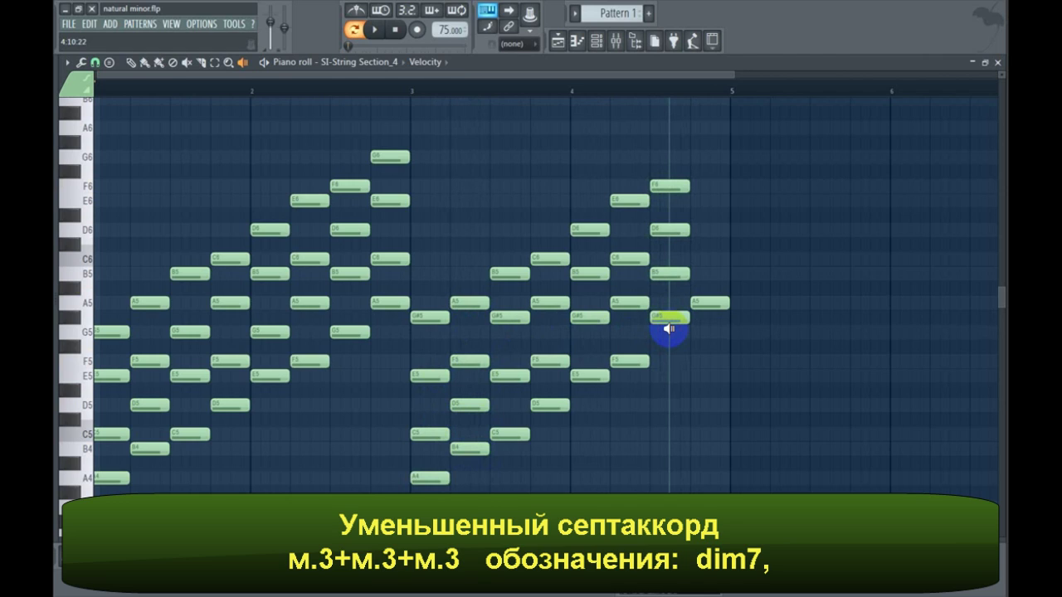
drag(668, 329, 680, 327)
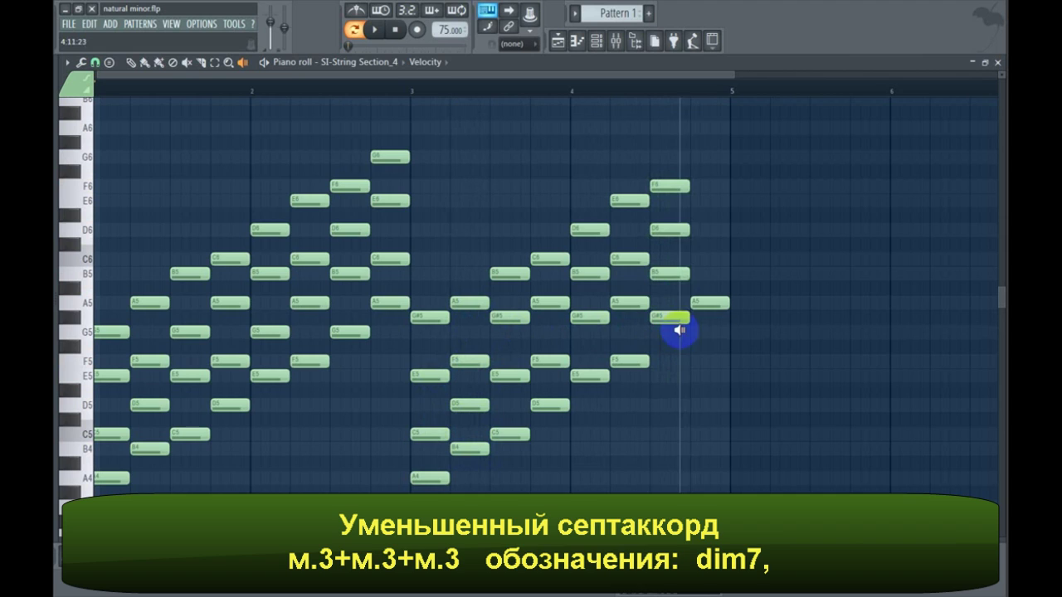
- Sound the A5 note on beat 4 of bar 4 and stack C6, E6 and G#6 above it to build a seventh chord
click(130, 63)
click(715, 304)
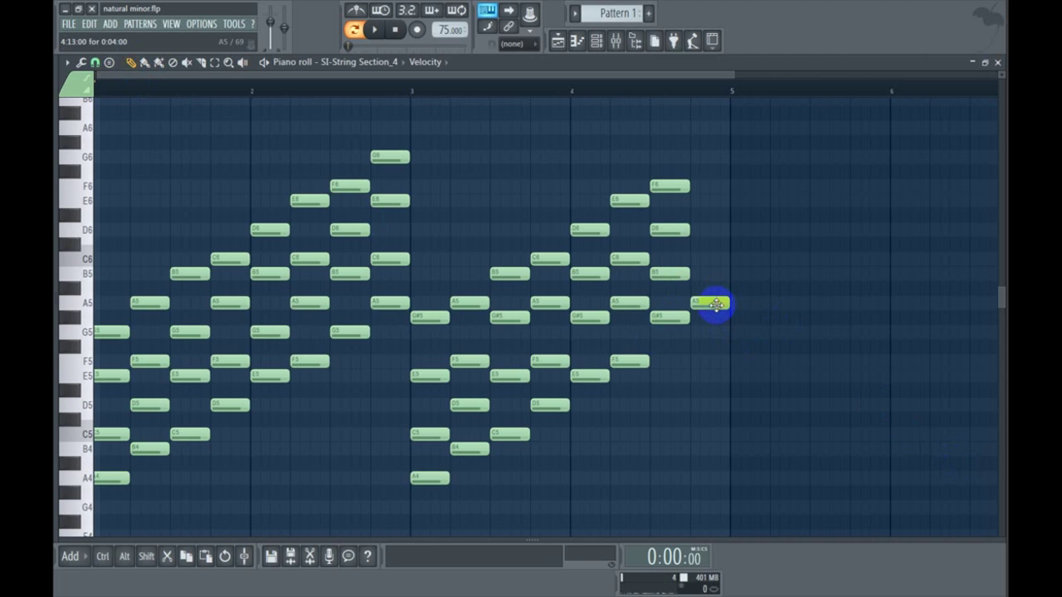
click(715, 303)
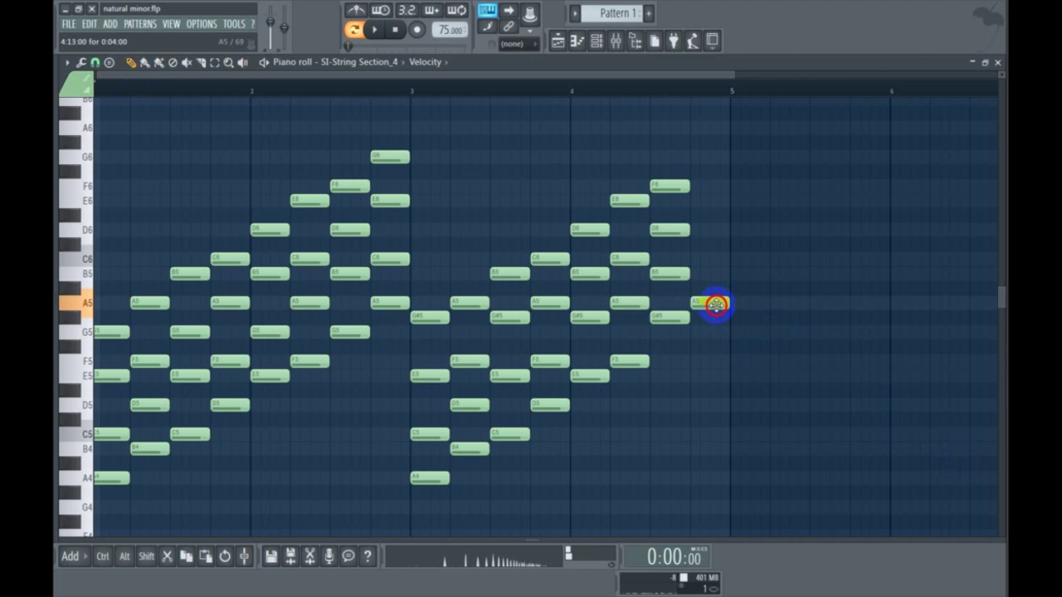
click(691, 257)
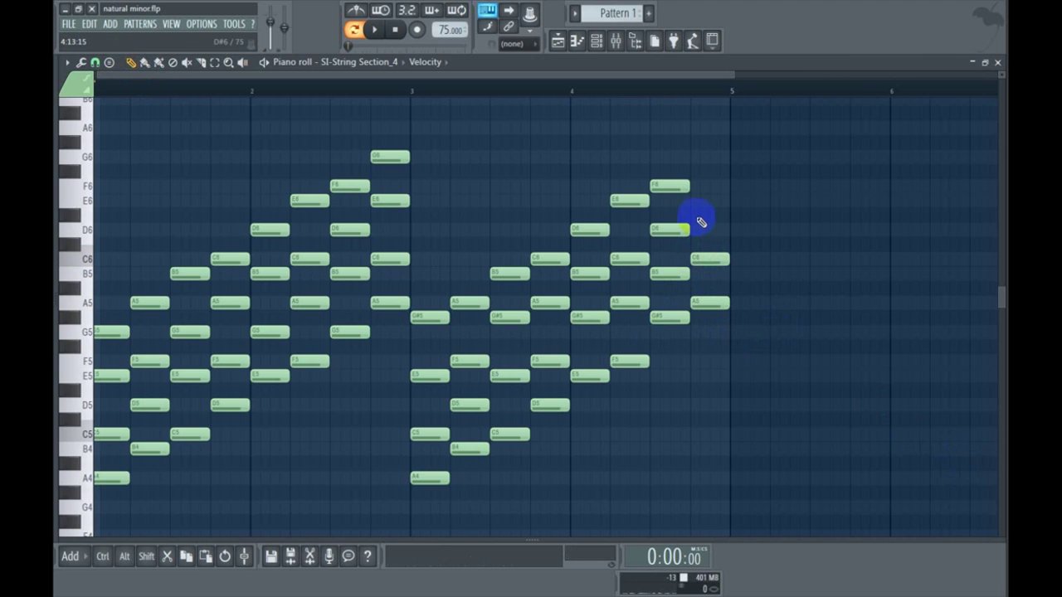
click(684, 205)
click(696, 142)
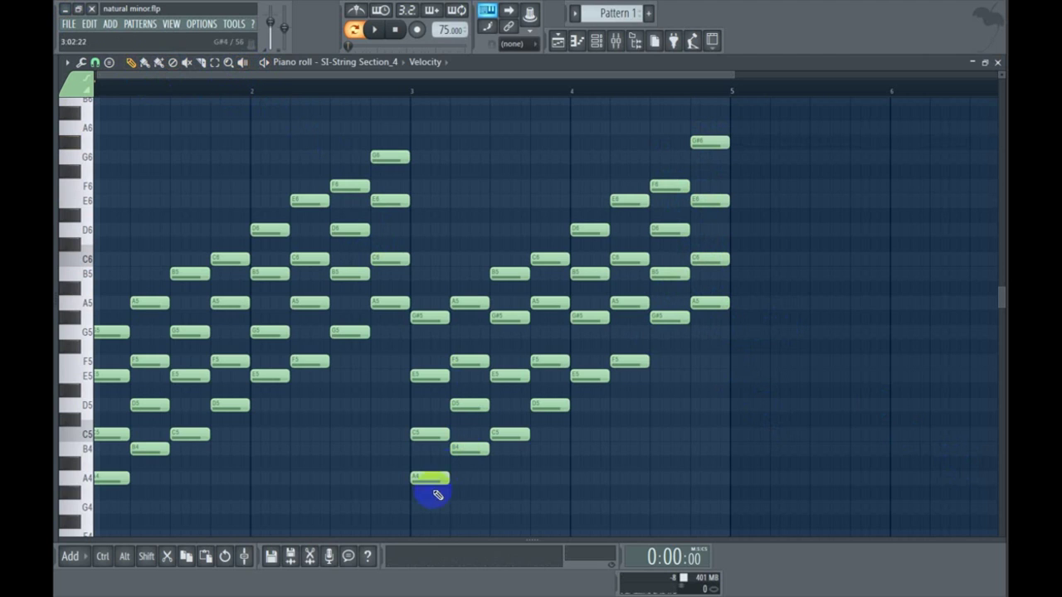
- Play back the seventh chords on beats 1 to 3 of bar 3 and on beats 1 and 3 of bar 4
click(248, 64)
drag(426, 374, 414, 406)
drag(446, 446, 425, 443)
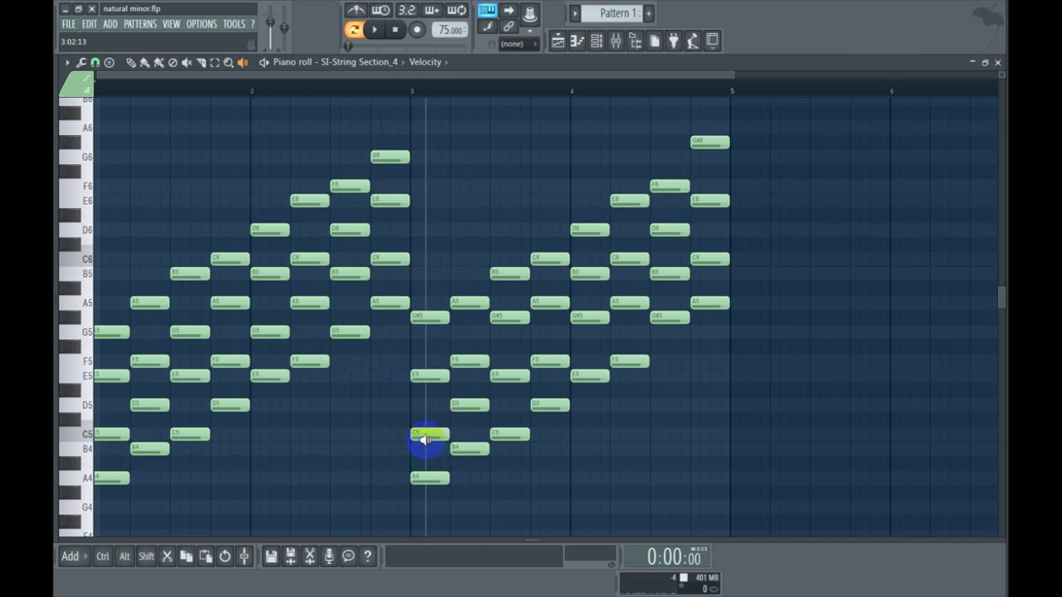
drag(426, 437, 517, 427)
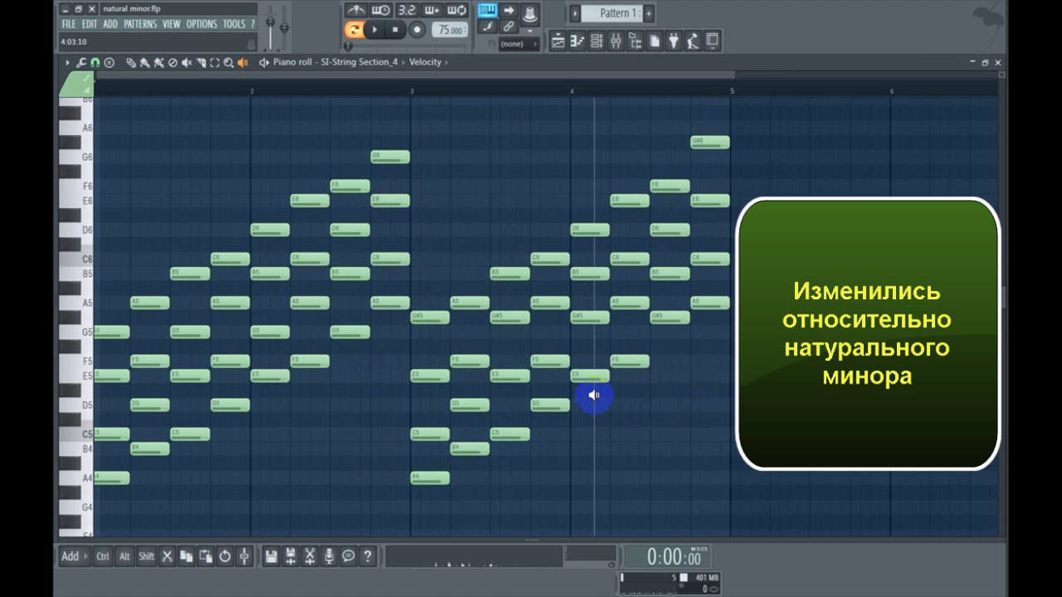
drag(594, 396, 594, 396)
drag(663, 398, 665, 398)
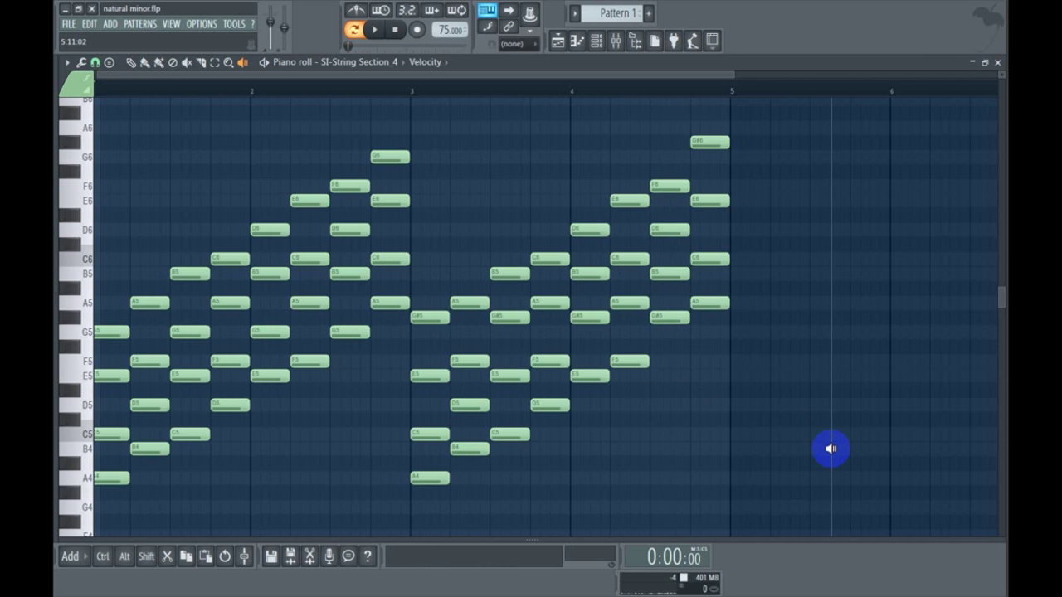
drag(830, 448, 741, 341)
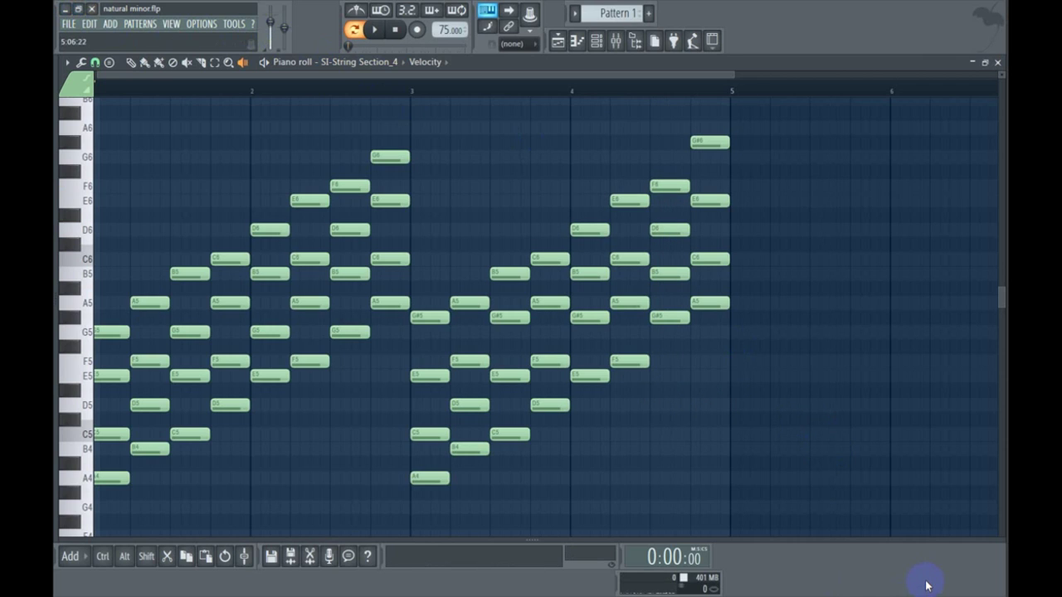